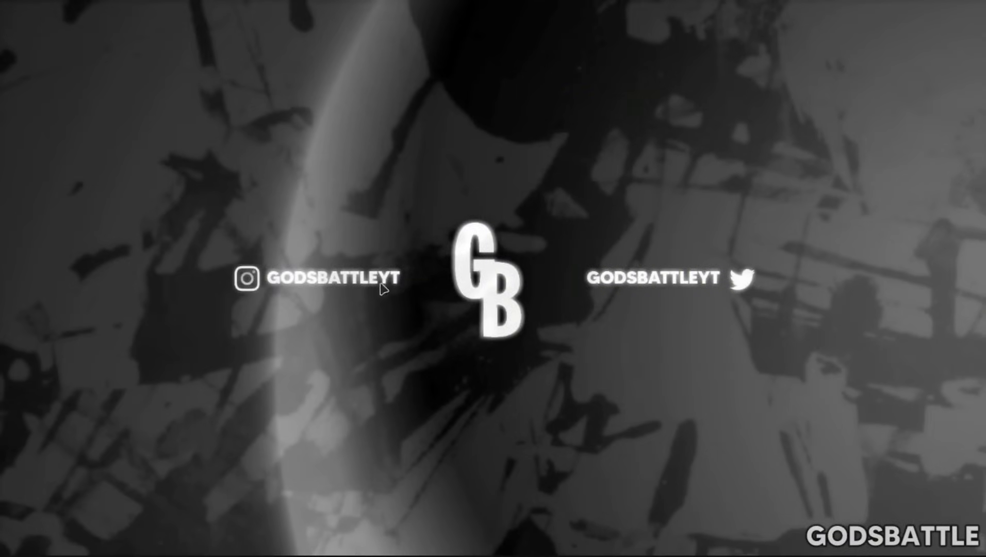
Load x360ce.com in the Incognito Chrome window
{"action": "left_click", "coordinate": [203, 540]}
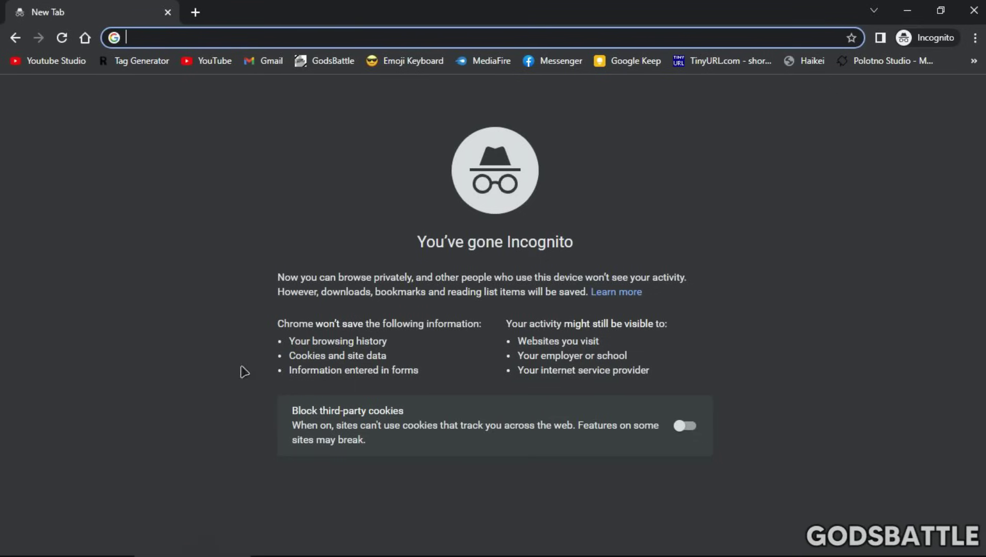
{"action": "type", "text": "x"}
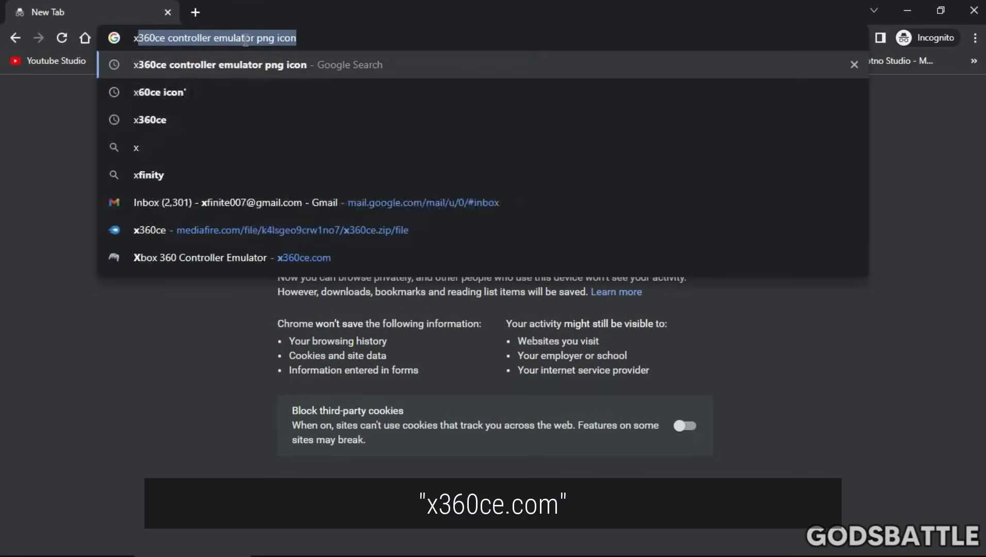
{"action": "type", "text": "360"}
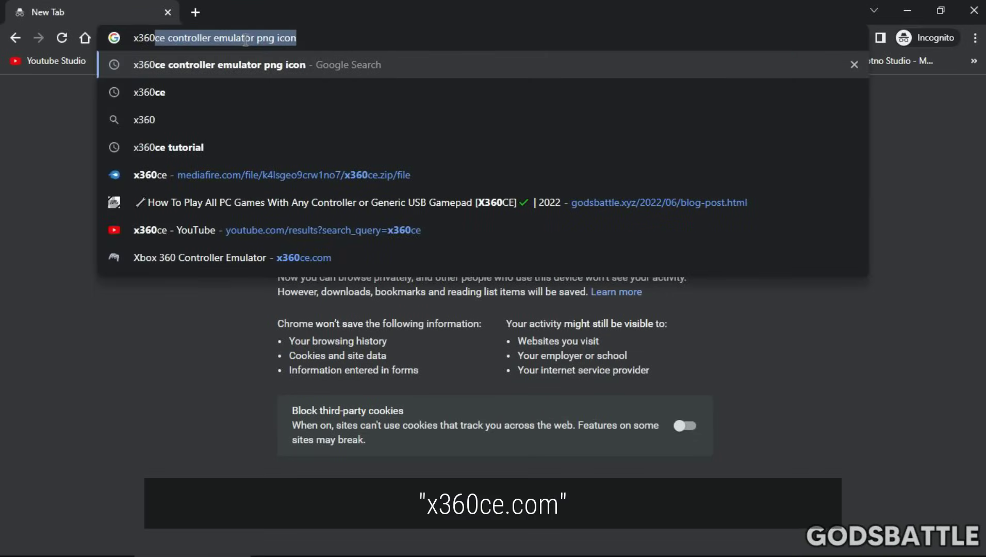
{"action": "type", "text": "ce"}
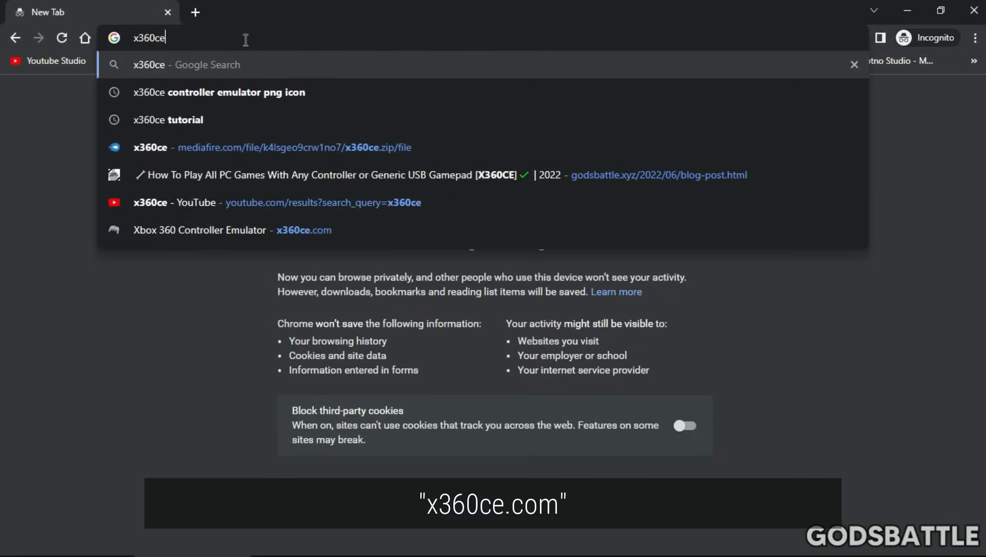
{"action": "type", "text": ".com"}
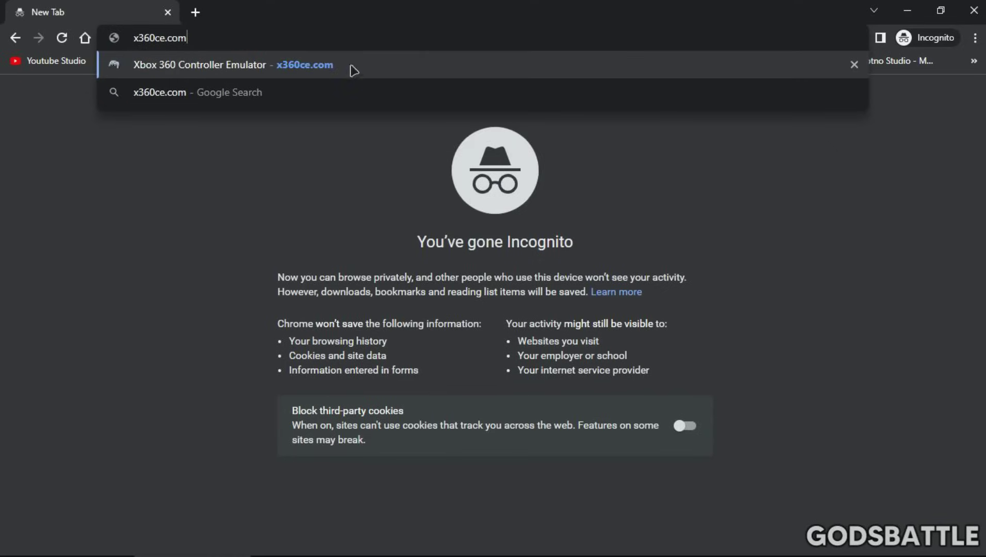
{"action": "key", "text": "Return"}
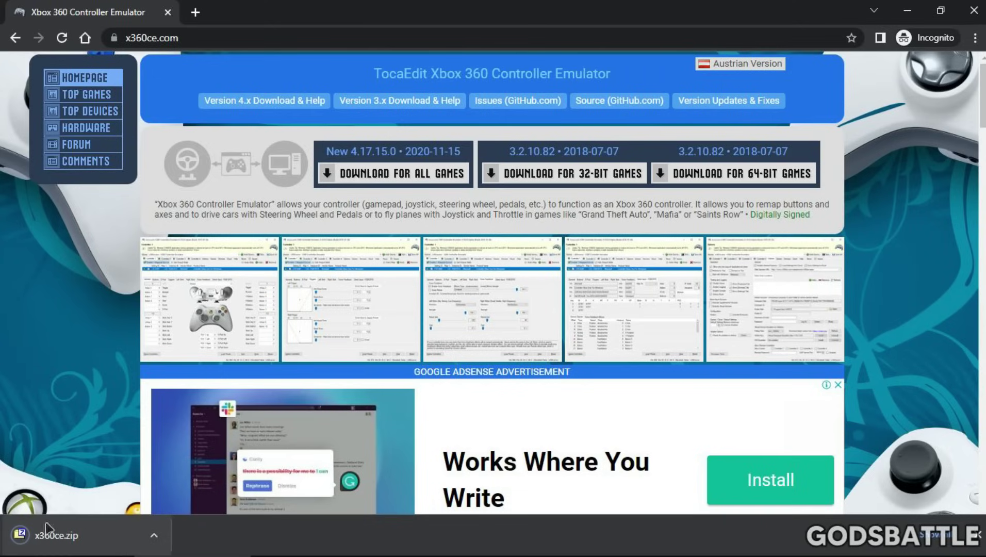
Move the downloaded x360ce.zip from the browser onto the desktop
{"action": "left_click", "coordinate": [941, 10]}
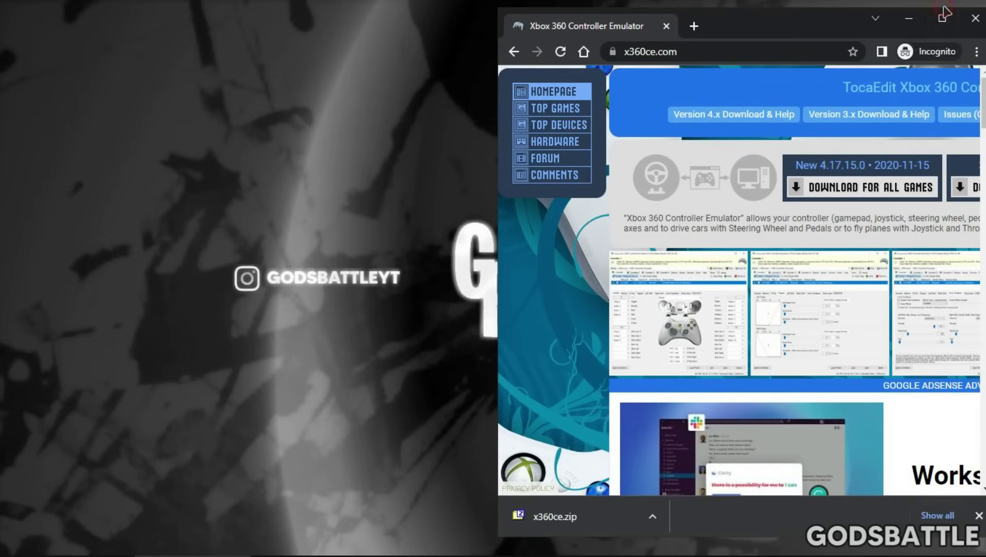
{"action": "left_click_drag", "start_coordinate": [569, 534], "coordinate": [430, 345]}
{"action": "left_click_drag", "start_coordinate": [326, 198], "coordinate": [326, 198]}
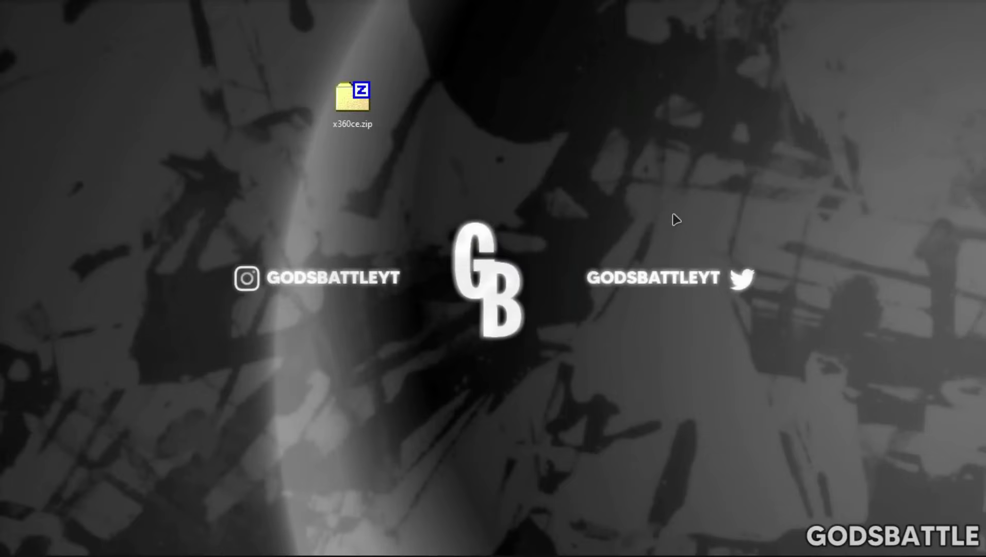
{"action": "left_click_drag", "start_coordinate": [308, 55], "coordinate": [337, 114]}
Extract x360ce.zip with 7-Zip into an x360ce folder and open that folder
{"action": "right_click", "coordinate": [348, 102]}
{"action": "mouse_move", "coordinate": [536, 156]}
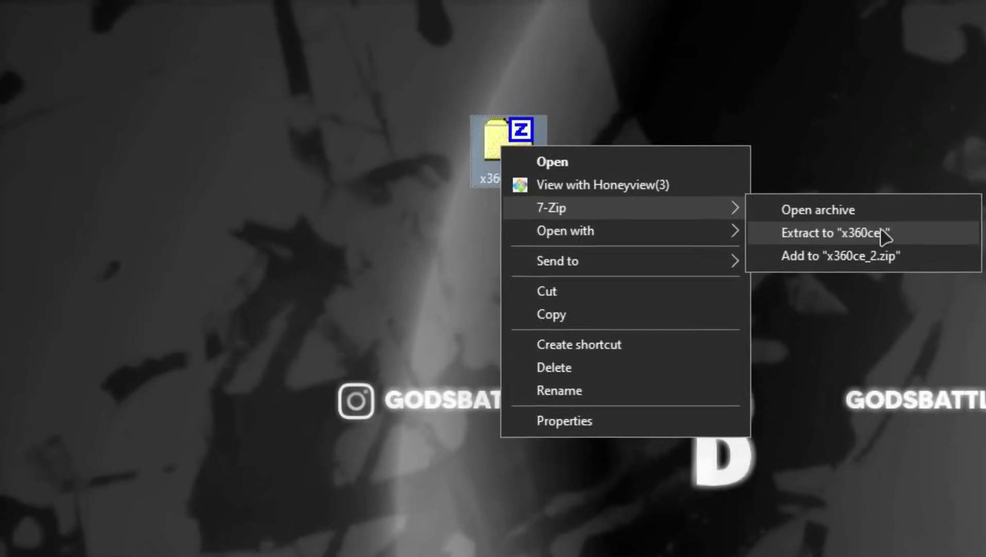
{"action": "left_click", "coordinate": [881, 232]}
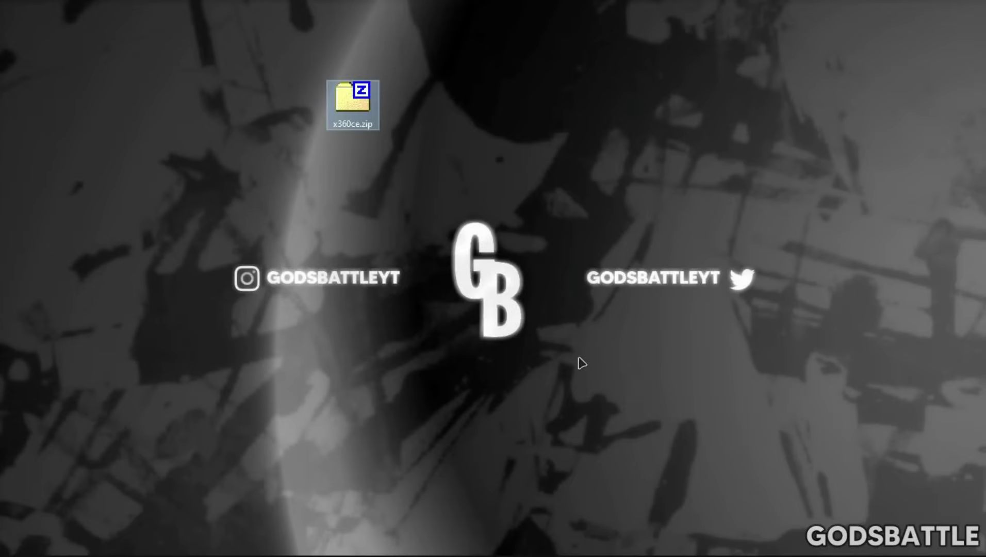
{"action": "left_click_drag", "start_coordinate": [37, 43], "coordinate": [428, 126]}
{"action": "double_click", "coordinate": [423, 125]}
{"action": "right_click", "coordinate": [423, 125]}
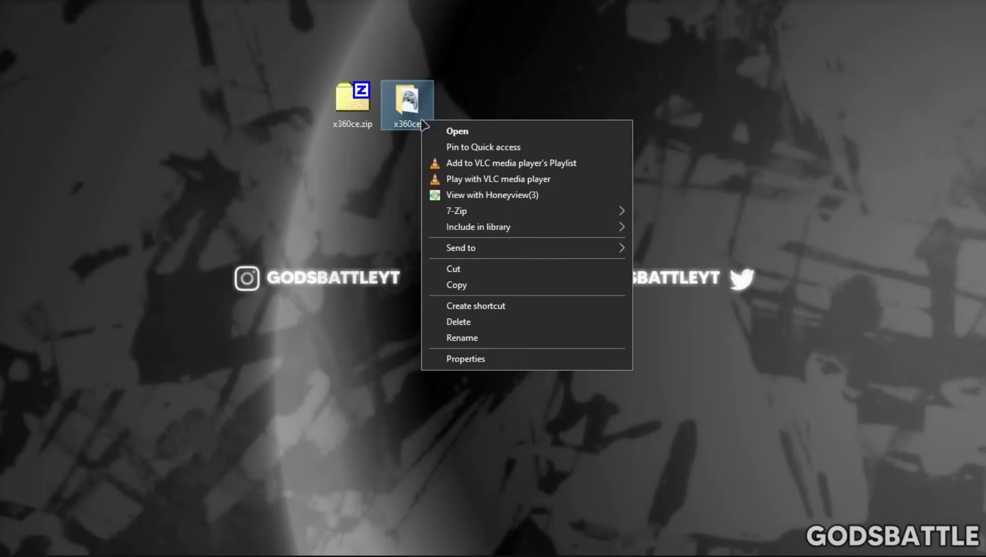
{"action": "left_click", "coordinate": [534, 136]}
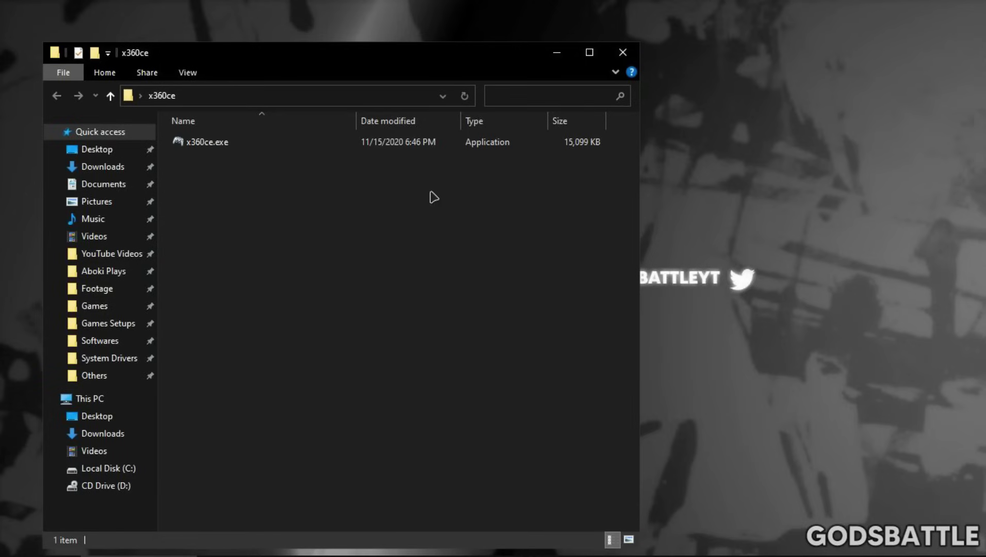
Copy x360ce.exe onto the desktop, close the folder window, and rearrange the desktop icons
{"action": "left_click_drag", "start_coordinate": [204, 144], "coordinate": [680, 152]}
{"action": "left_click", "coordinate": [623, 52]}
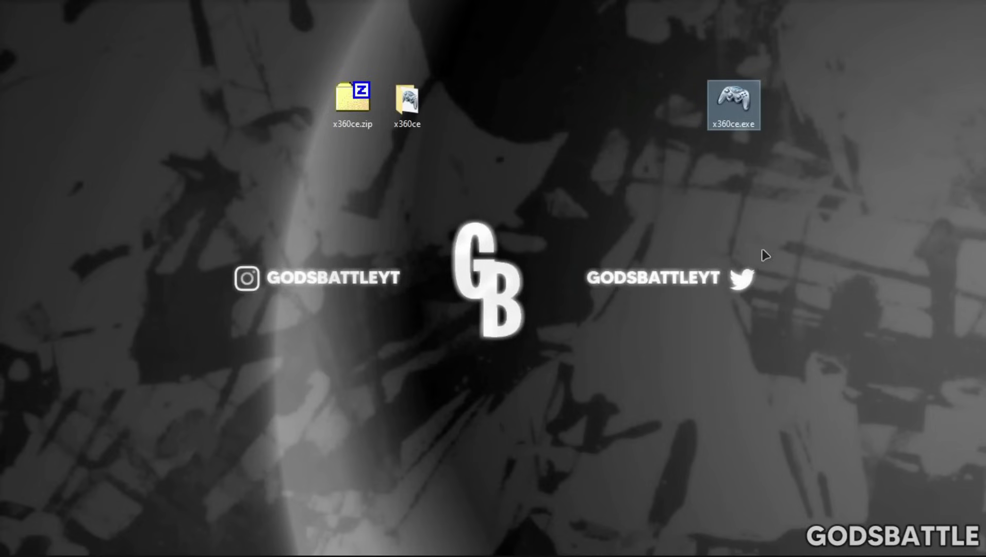
{"action": "left_click", "coordinate": [229, 82]}
{"action": "left_click_drag", "start_coordinate": [430, 200], "coordinate": [526, 232]}
{"action": "left_click_drag", "start_coordinate": [407, 103], "coordinate": [135, 103]}
{"action": "left_click_drag", "start_coordinate": [727, 111], "coordinate": [509, 186]}
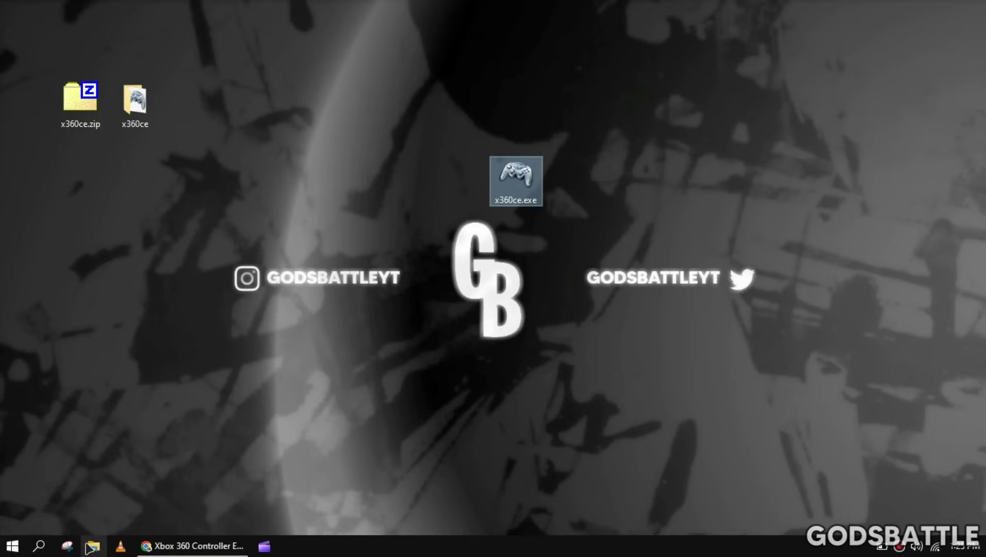
{"action": "left_click", "coordinate": [87, 546]}
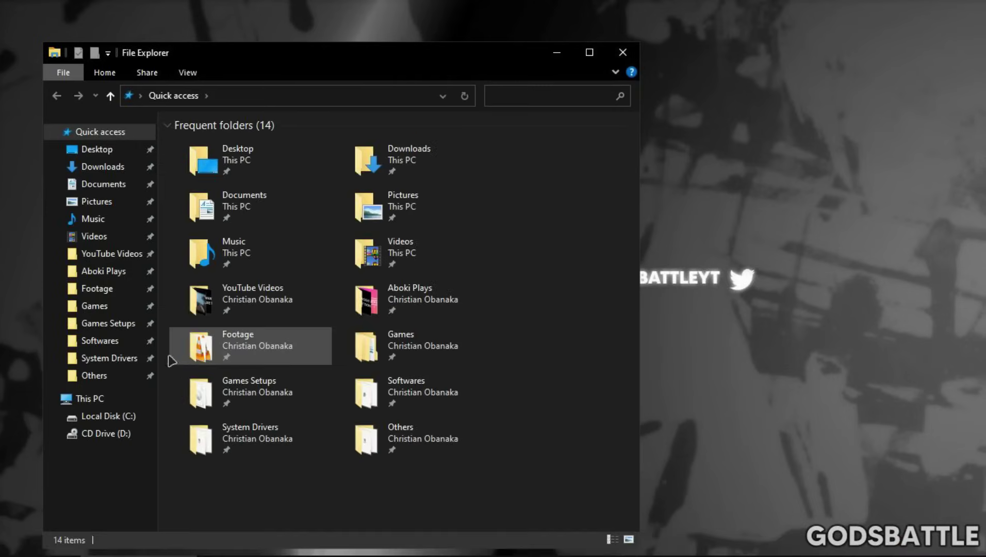
Go to C:\Program Files and delete the old x360ce folder
{"action": "left_click", "coordinate": [111, 399]}
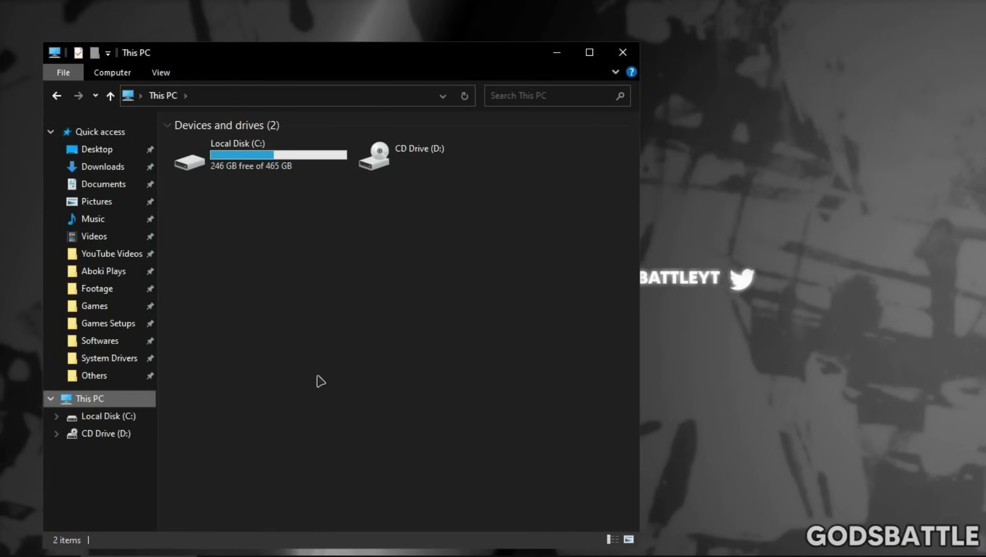
{"action": "double_click", "coordinate": [282, 157]}
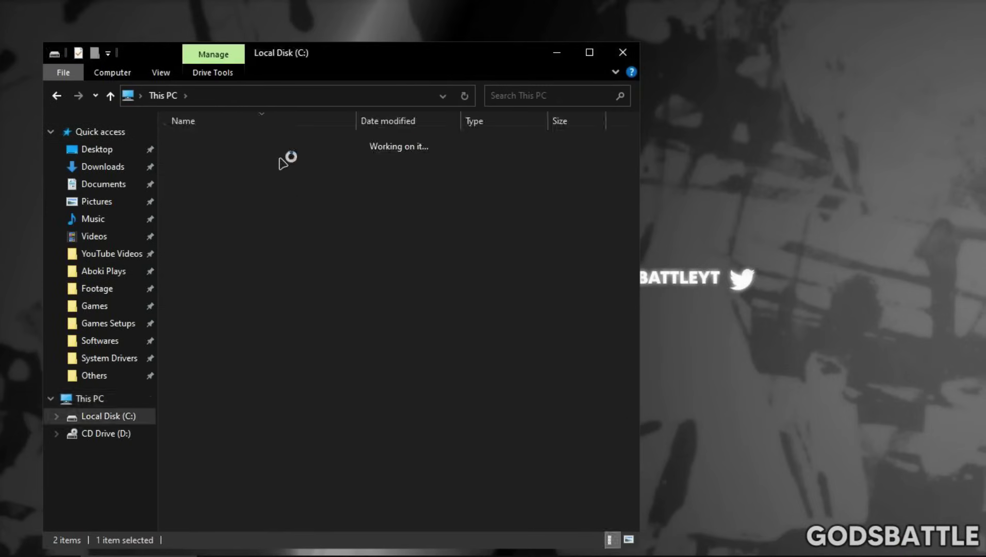
{"action": "left_click_drag", "start_coordinate": [632, 183], "coordinate": [624, 396]}
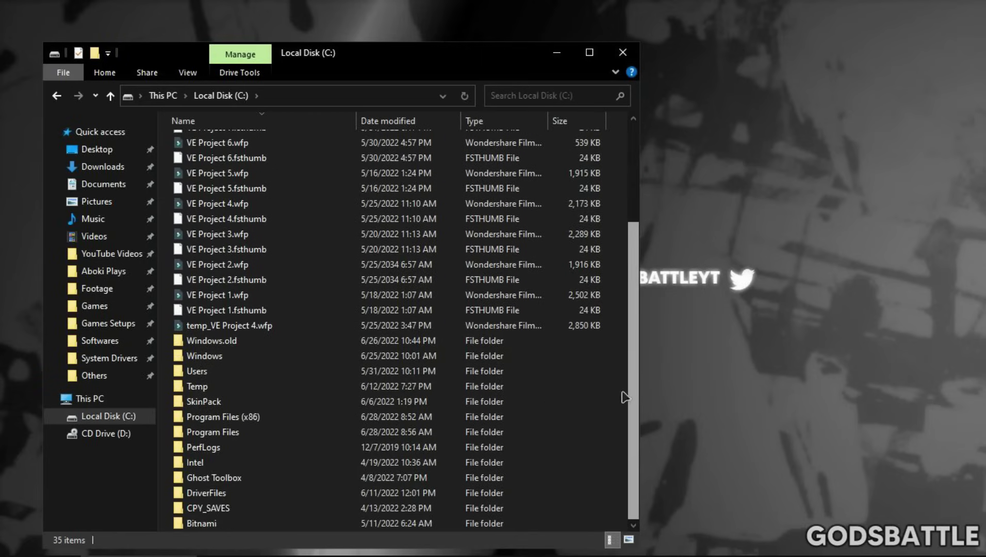
{"action": "left_click", "coordinate": [250, 417]}
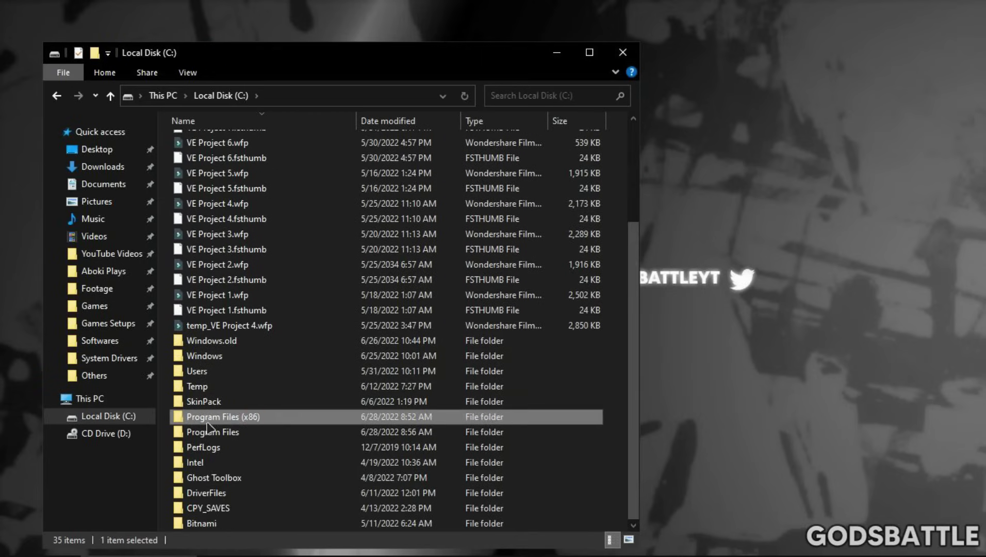
{"action": "double_click", "coordinate": [239, 432]}
{"action": "left_click", "coordinate": [203, 495]}
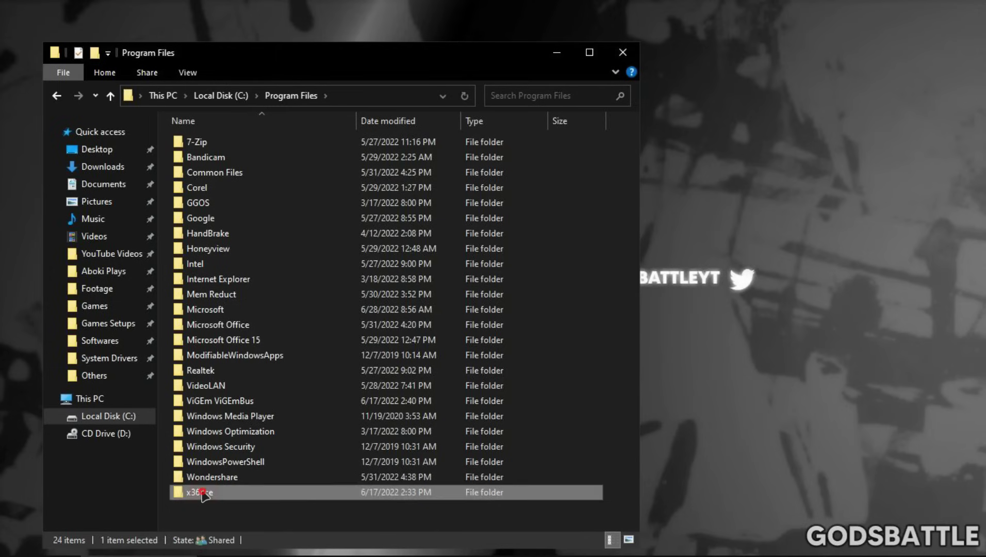
{"action": "key", "text": "Delete"}
{"action": "key", "text": "Return"}
Create a new folder named x360ce in Program Files
{"action": "mouse_move", "coordinate": [230, 495]}
{"action": "left_mouse_down"}
{"action": "mouse_move", "coordinate": [236, 140]}
{"action": "mouse_move", "coordinate": [236, 402]}
{"action": "mouse_move", "coordinate": [221, 489]}
{"action": "left_mouse_up"}
{"action": "left_click", "coordinate": [221, 512]}
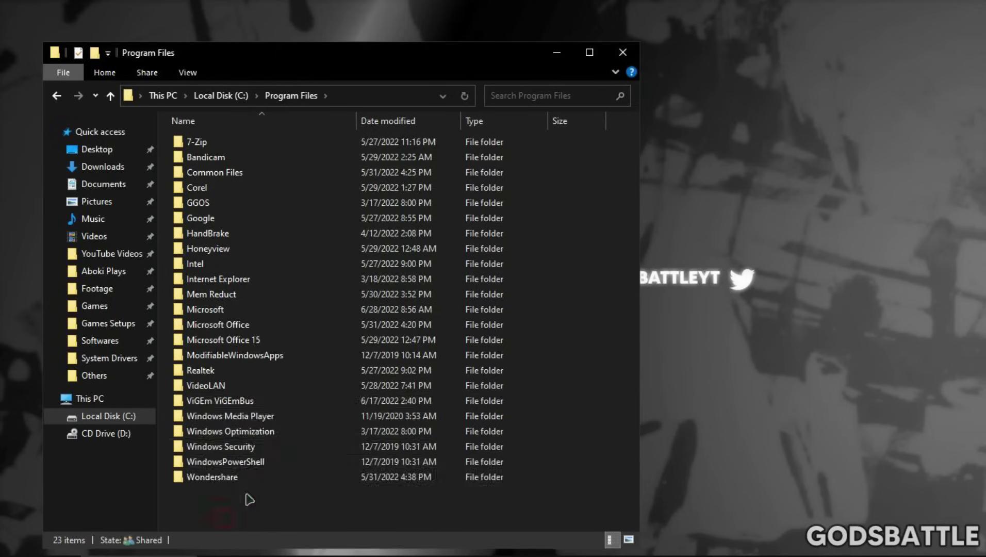
{"action": "right_click", "coordinate": [252, 516]}
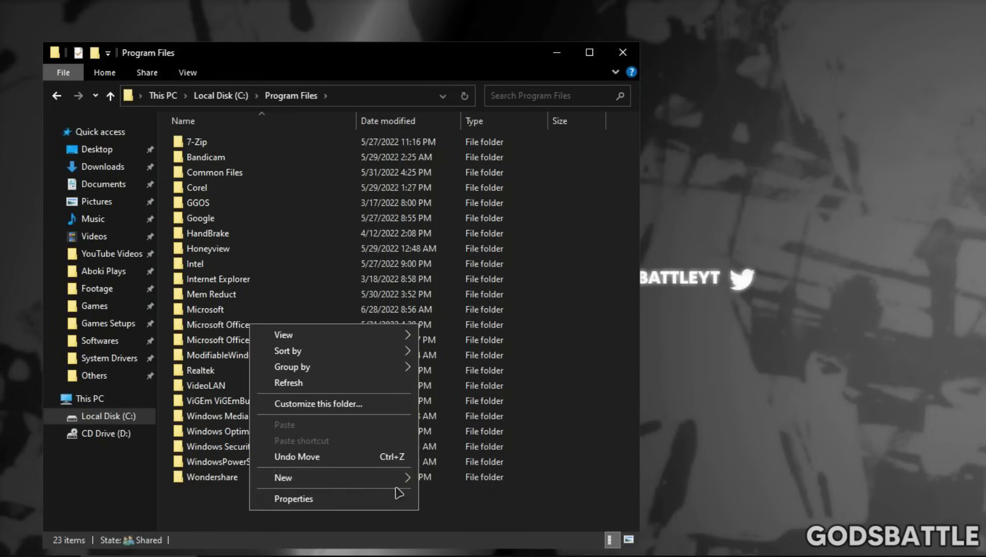
{"action": "mouse_move", "coordinate": [401, 480]}
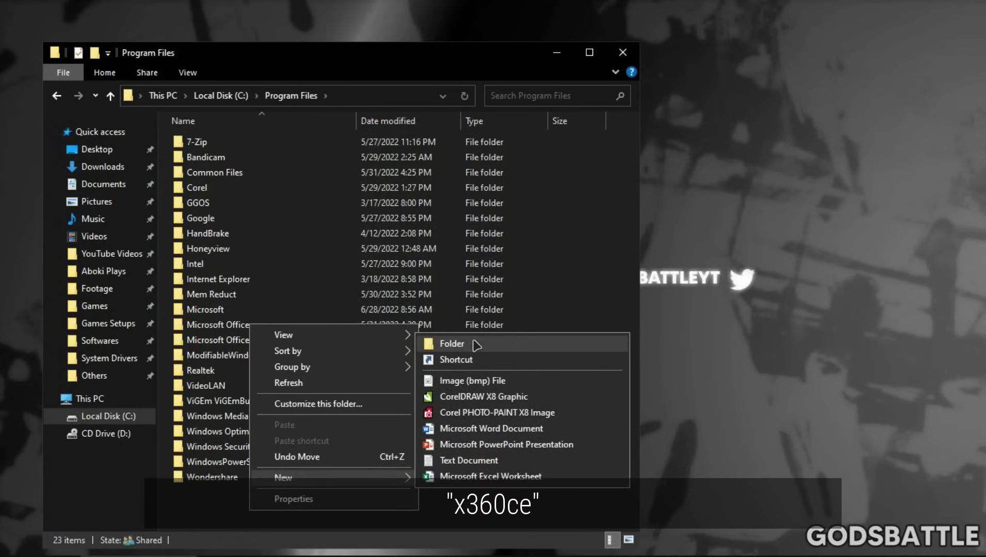
{"action": "left_click", "coordinate": [452, 344]}
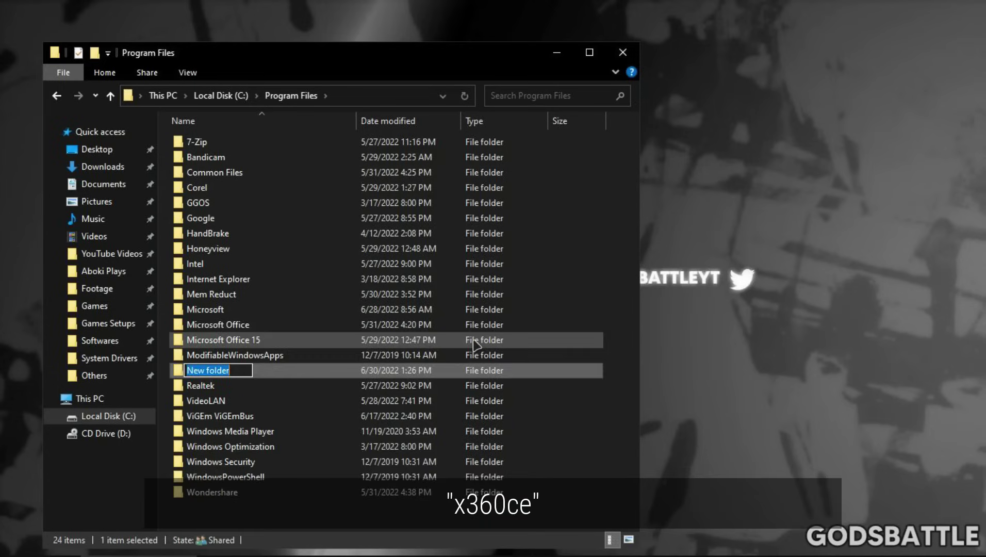
{"action": "type", "text": "x360"}
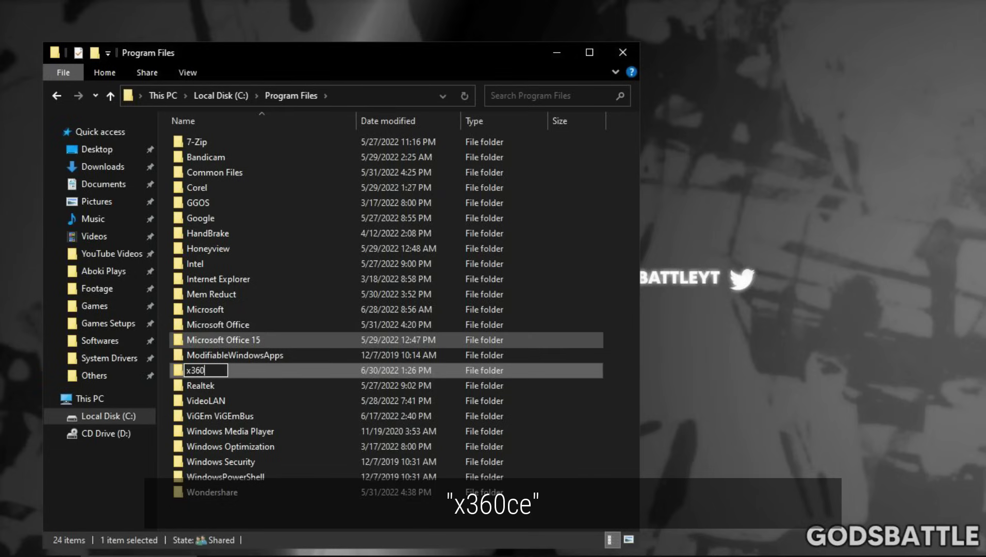
{"action": "type", "text": "ce"}
{"action": "left_click", "coordinate": [314, 513]}
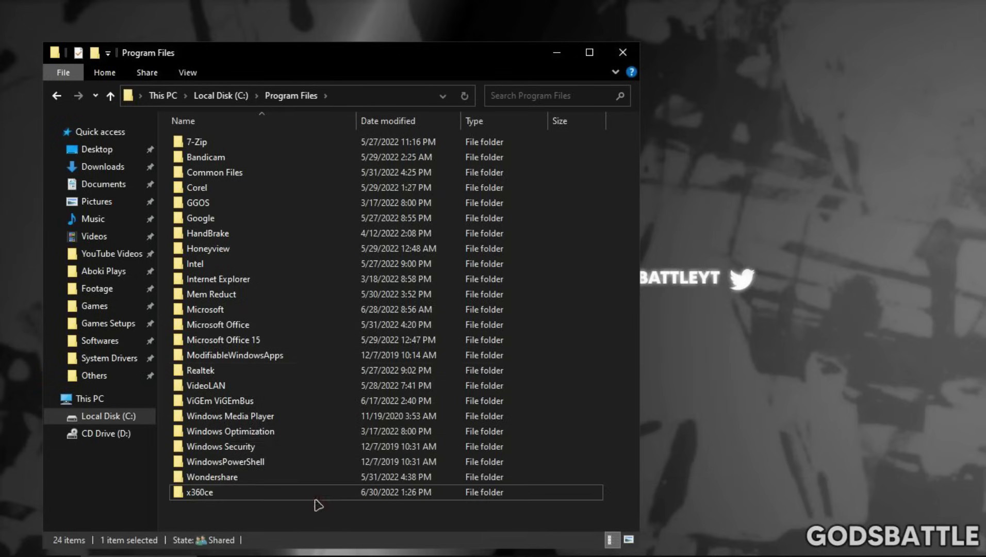
{"action": "right_click", "coordinate": [206, 492]}
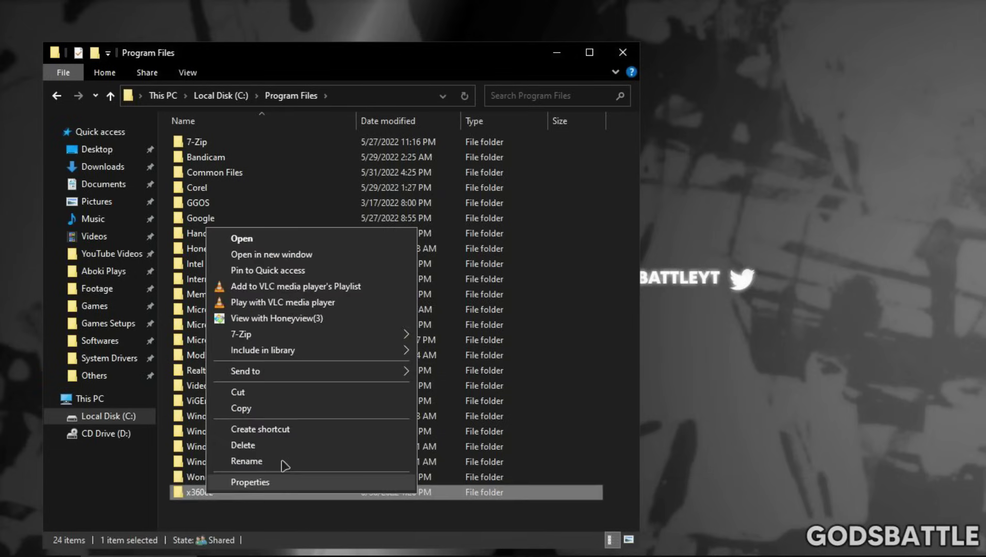
Move x360ce.exe from the desktop into the Program Files x360ce folder
{"action": "left_click", "coordinate": [299, 240]}
{"action": "left_click_drag", "start_coordinate": [401, 55], "coordinate": [557, 244]}
{"action": "left_click_drag", "start_coordinate": [519, 181], "coordinate": [493, 356]}
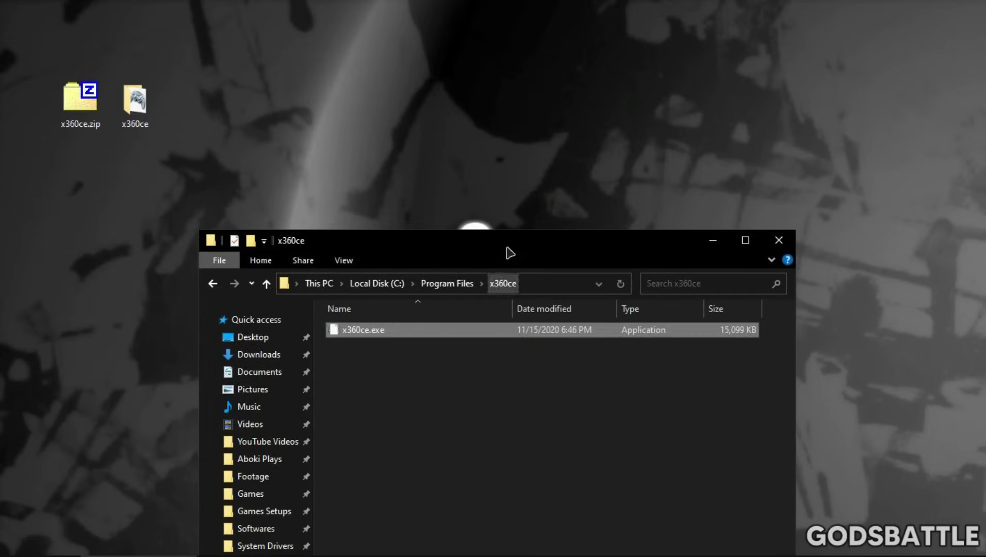
{"action": "left_click_drag", "start_coordinate": [507, 242], "coordinate": [519, 65]}
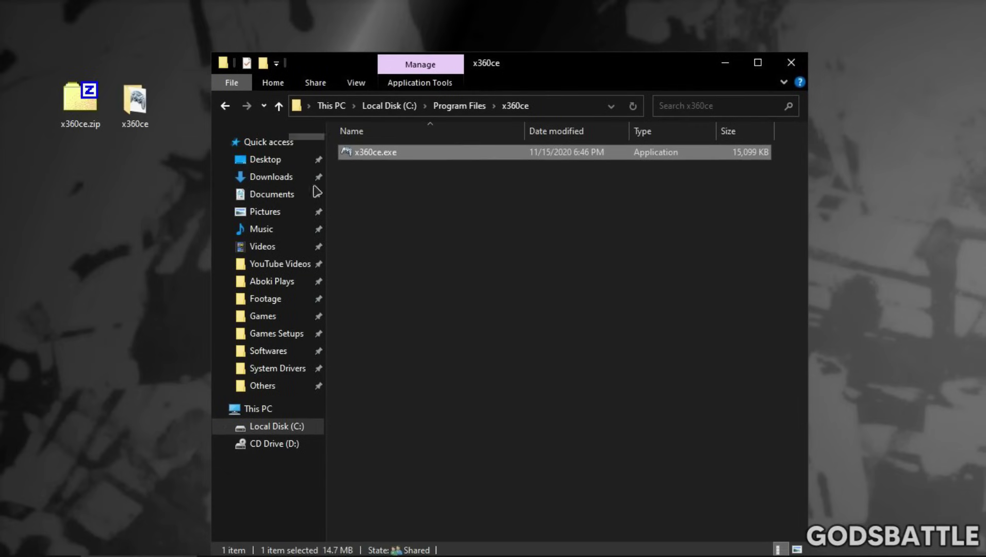
Send a desktop shortcut of x360ce.exe, close the folder, and select the leftover items
{"action": "right_click", "coordinate": [363, 159]}
{"action": "mouse_move", "coordinate": [490, 251]}
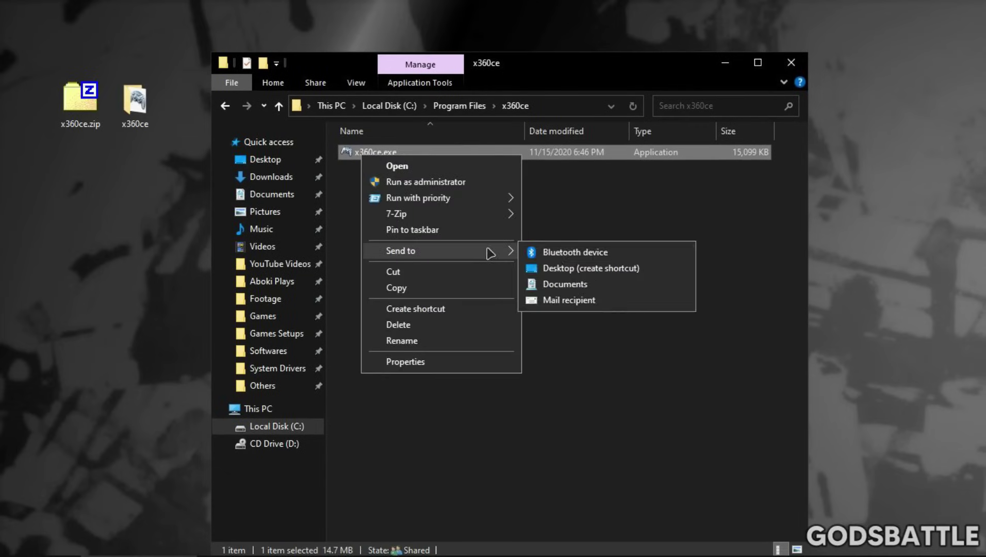
{"action": "left_click", "coordinate": [566, 271]}
{"action": "left_click", "coordinate": [791, 63]}
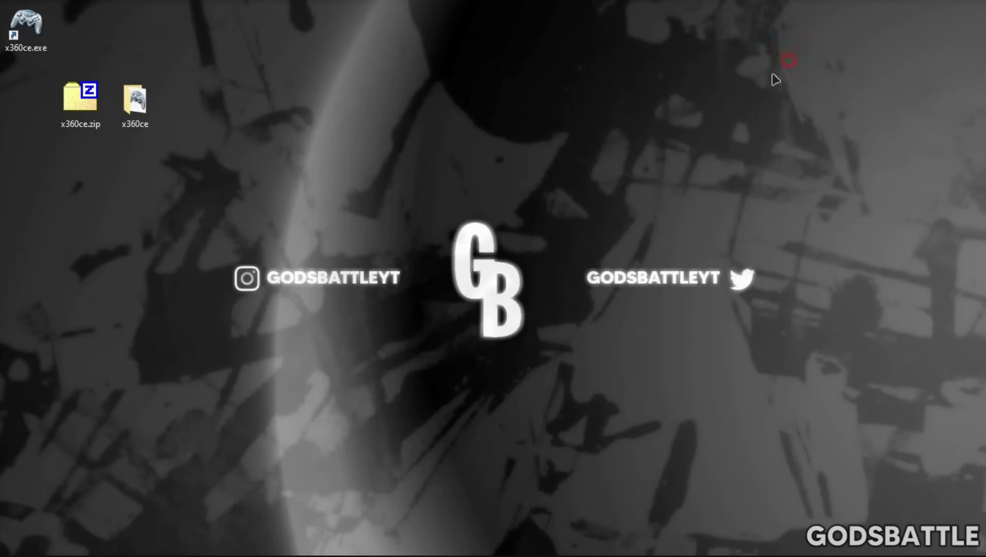
{"action": "left_click_drag", "start_coordinate": [18, 114], "coordinate": [157, 112]}
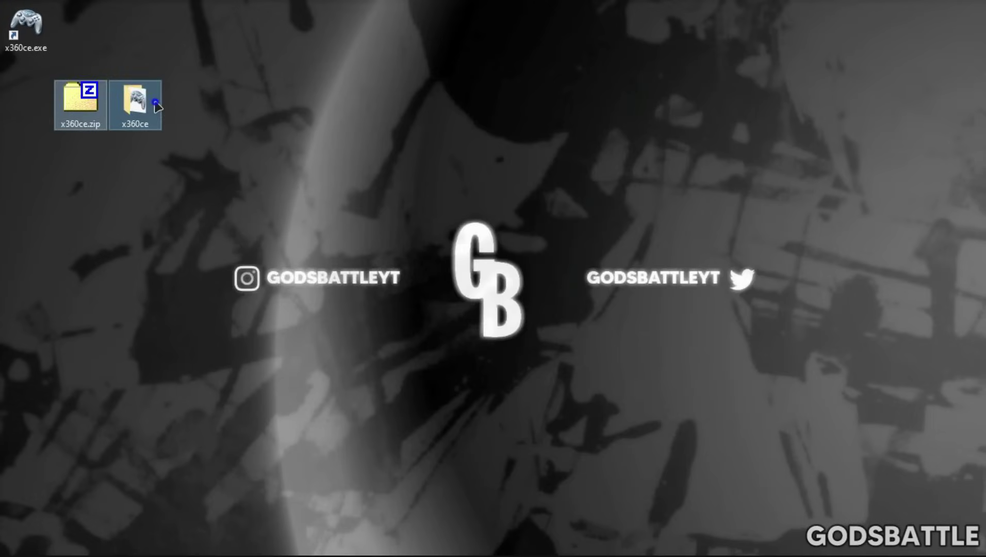
{"action": "right_click", "coordinate": [159, 111]}
Delete the leftover x360ce items and open the Visual C++ Redistributable Runtimes video
{"action": "left_click", "coordinate": [219, 286]}
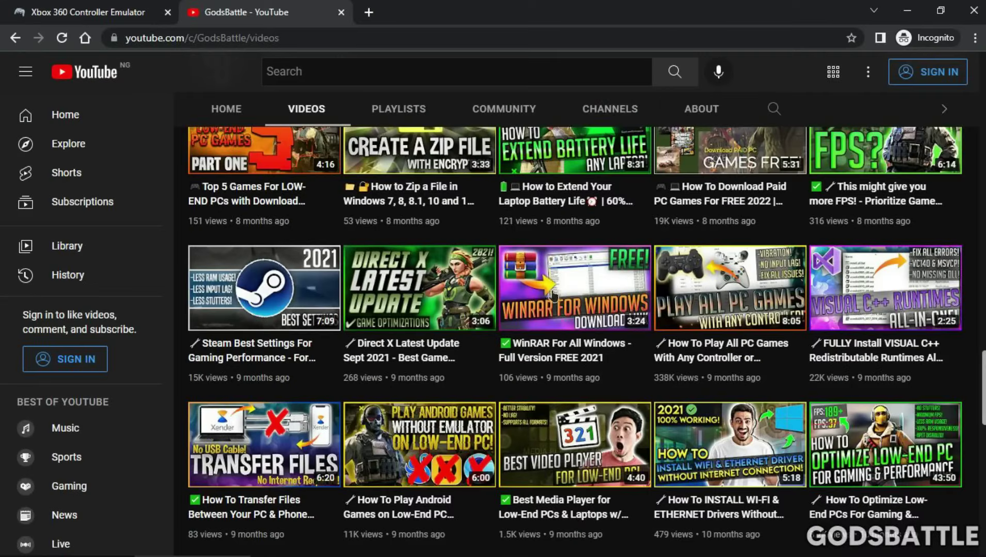
{"action": "scroll", "coordinate": [783, 274], "scroll_direction": "up", "scroll_amount": 4}
{"action": "scroll", "coordinate": [899, 336], "scroll_direction": "down", "scroll_amount": 3}
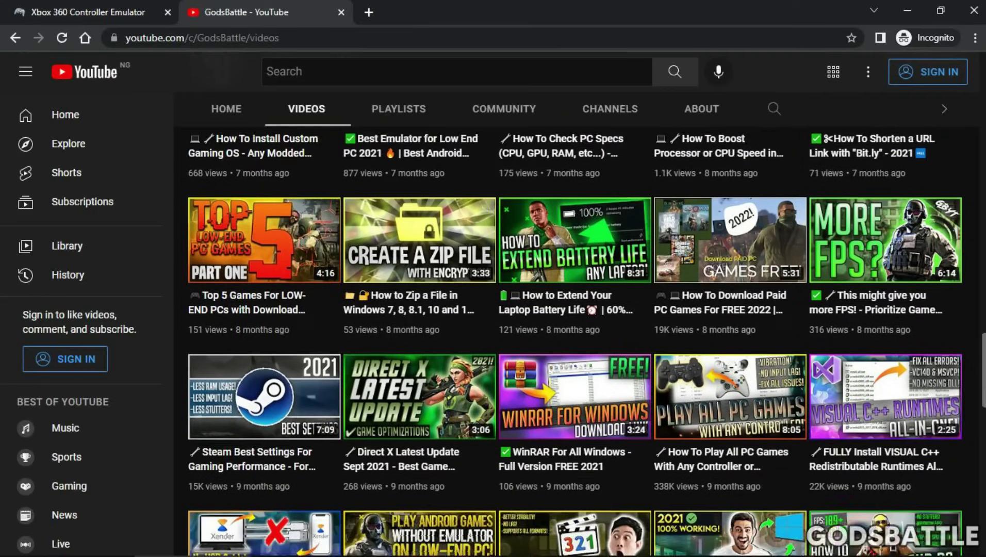
{"action": "left_click", "coordinate": [900, 337]}
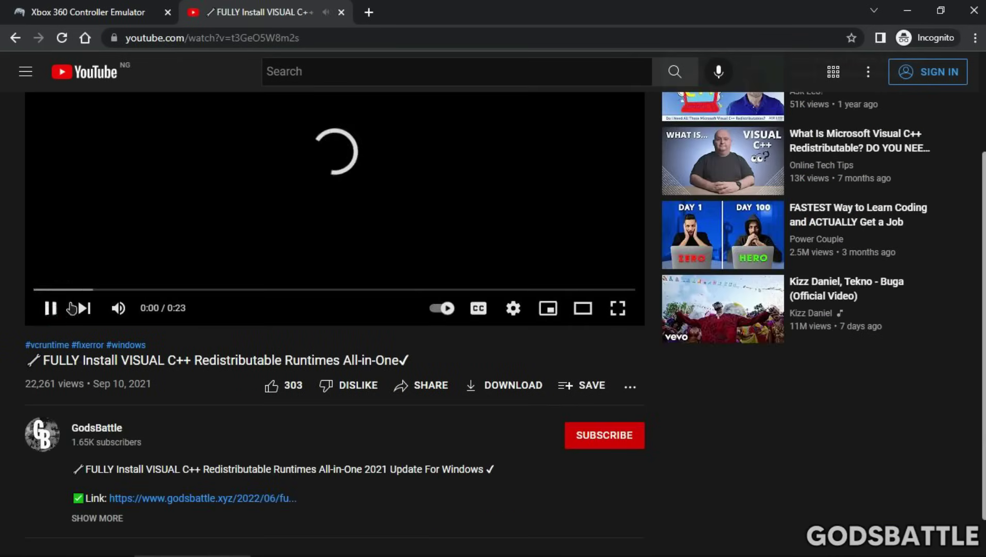
Pause the video, expand its description, and open the download Link in a new tab
{"action": "left_click", "coordinate": [50, 308]}
{"action": "scroll", "coordinate": [176, 356], "scroll_direction": "down", "scroll_amount": 1}
{"action": "left_click", "coordinate": [117, 477]}
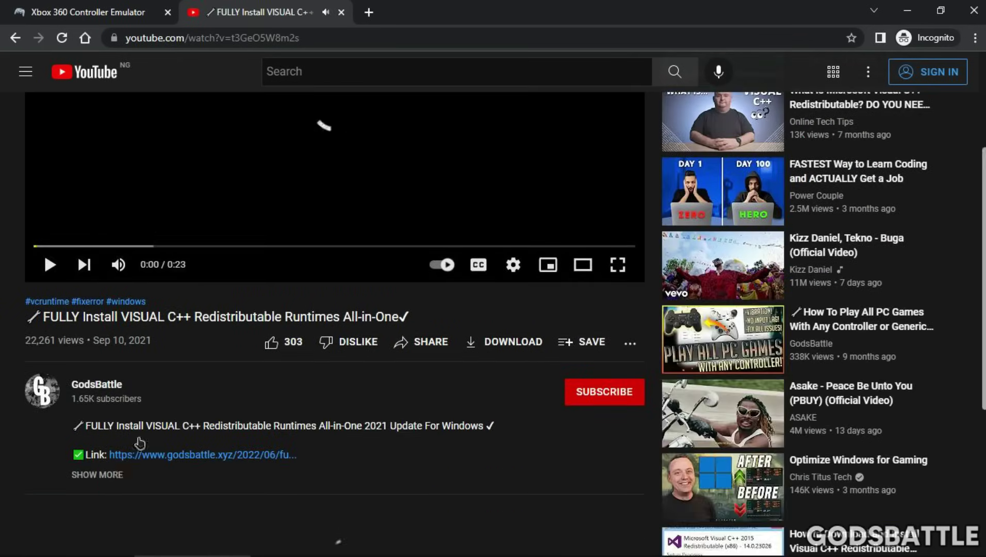
{"action": "scroll", "coordinate": [191, 417], "scroll_direction": "down", "scroll_amount": 3}
{"action": "right_click", "coordinate": [171, 311]}
{"action": "left_click", "coordinate": [217, 324]}
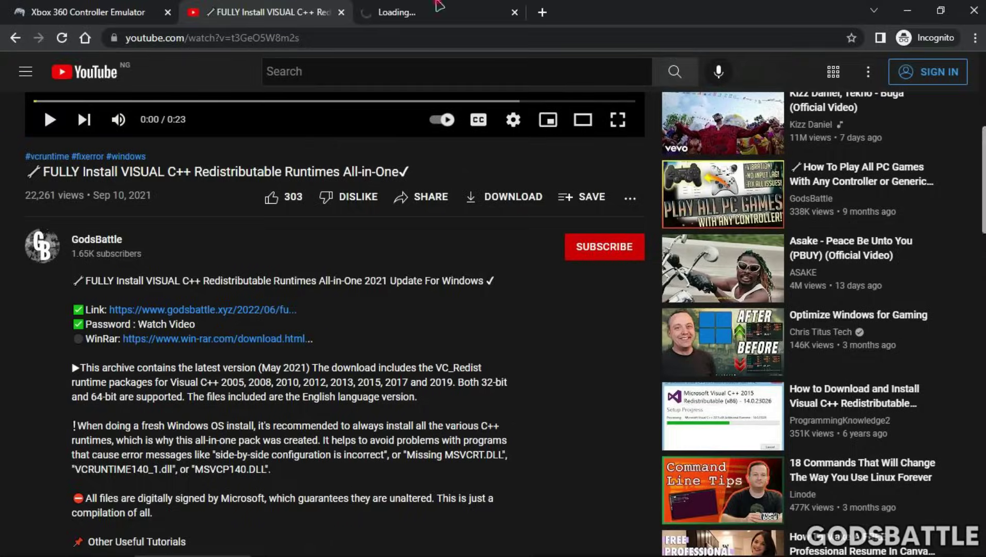
On the godsbattle.xyz page, follow CLICK HERE TO DOWNLOAD and close the fallbox.icu pop-up
{"action": "left_click", "coordinate": [438, 7]}
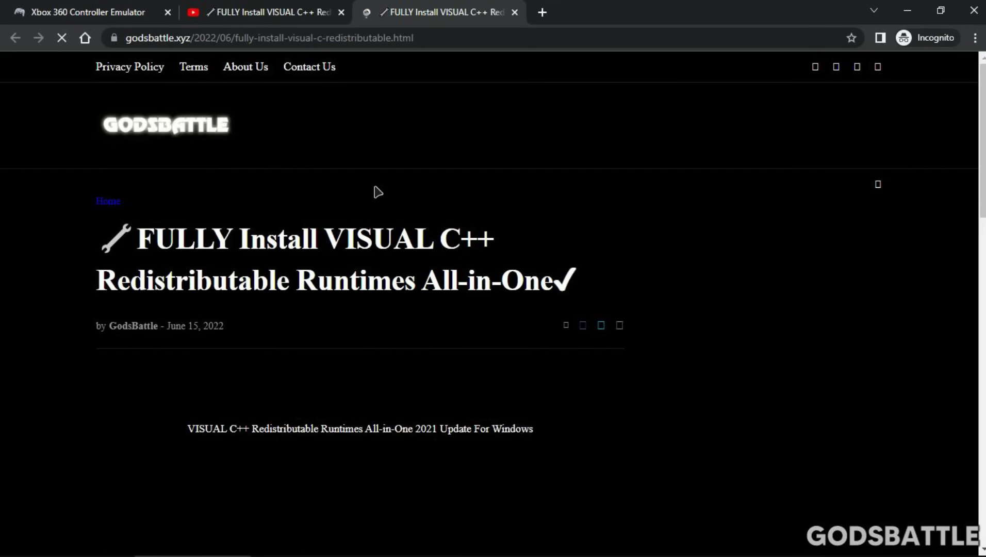
{"action": "scroll", "coordinate": [377, 191], "scroll_direction": "down", "scroll_amount": 10}
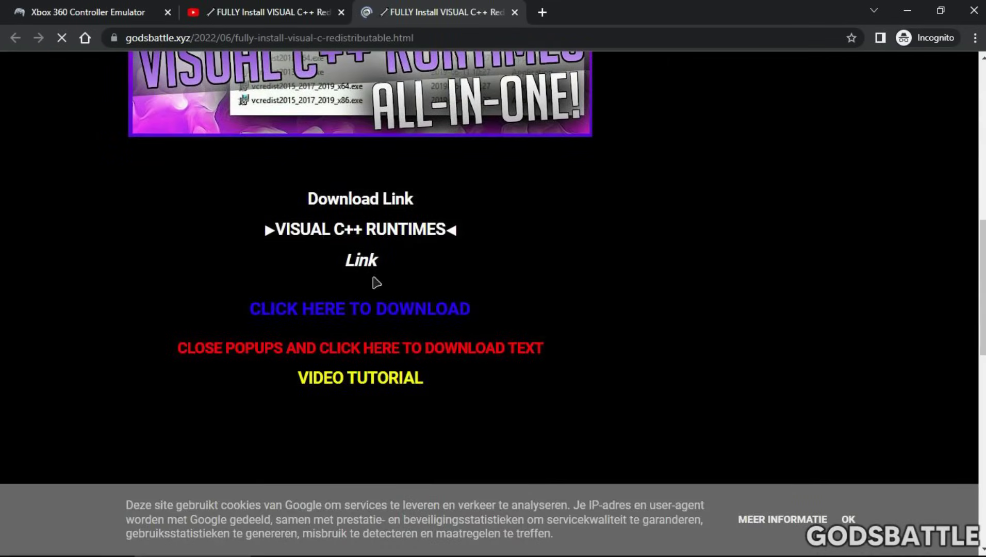
{"action": "left_click", "coordinate": [341, 310]}
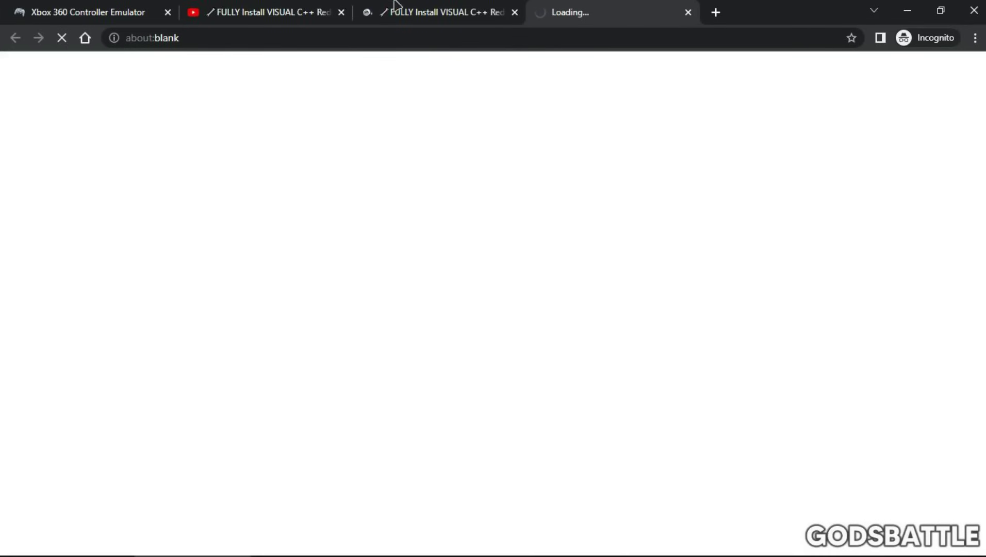
{"action": "left_click", "coordinate": [395, 4]}
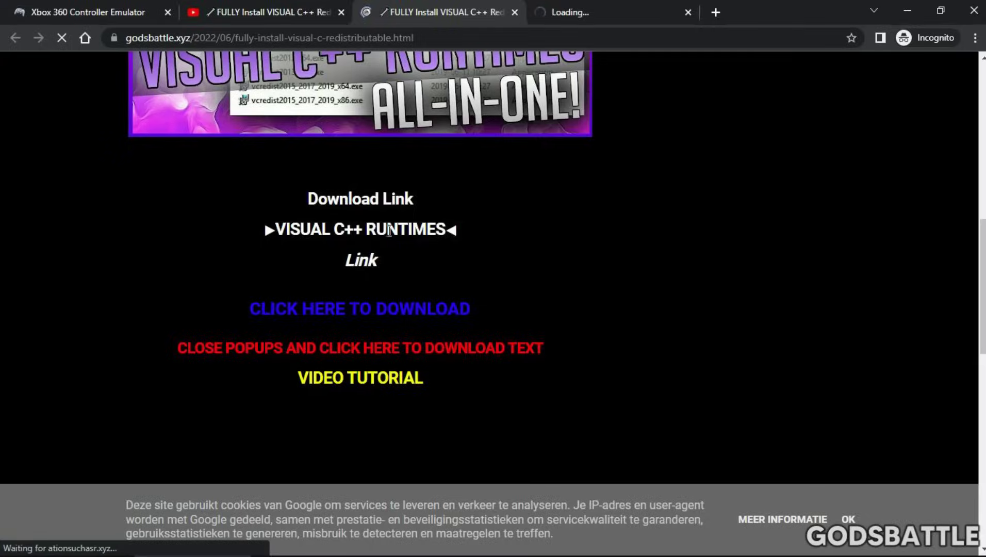
{"action": "left_click", "coordinate": [304, 310]}
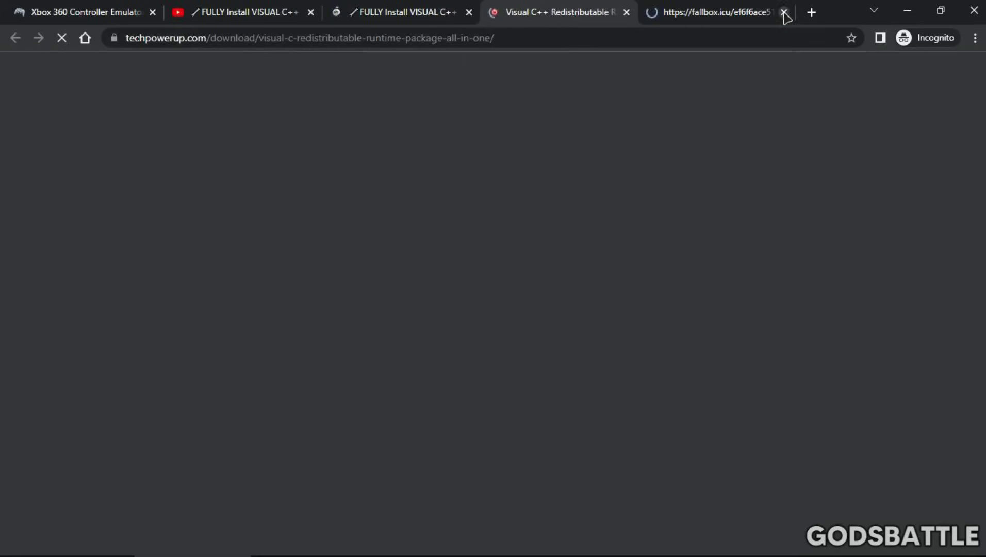
{"action": "left_click", "coordinate": [784, 12]}
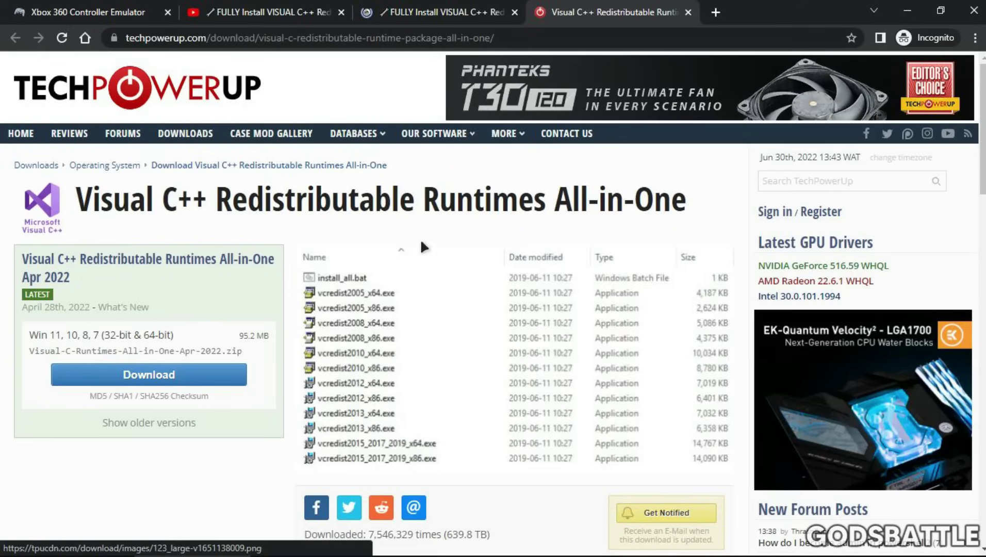
Download Visual-C-Runtimes-All-in-One-Apr-2022.zip from the TechPowerUp UK server
{"action": "scroll", "coordinate": [421, 239], "scroll_direction": "down", "scroll_amount": 4}
{"action": "scroll", "coordinate": [172, 206], "scroll_direction": "up", "scroll_amount": 4}
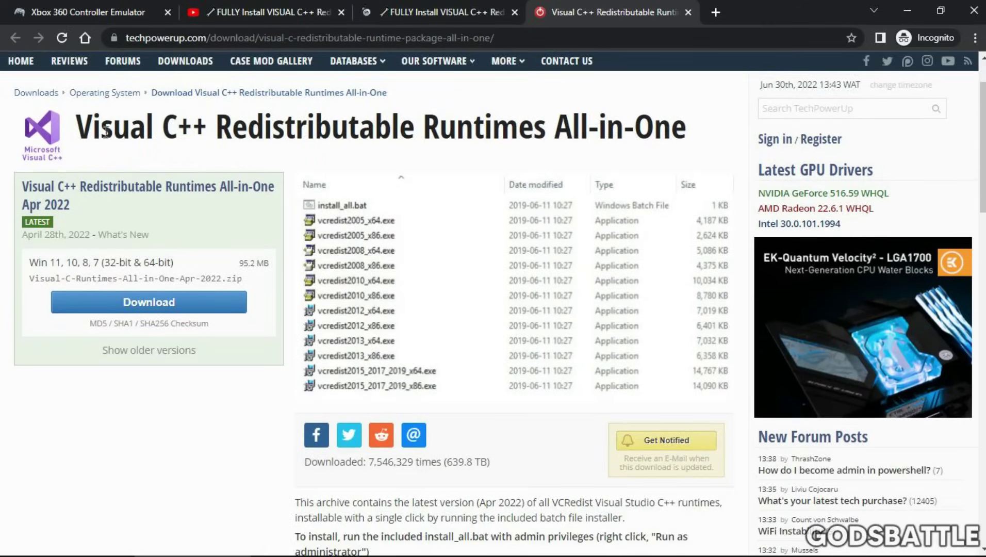
{"action": "left_click_drag", "start_coordinate": [80, 126], "coordinate": [746, 129]}
{"action": "scroll", "coordinate": [345, 206], "scroll_direction": "down", "scroll_amount": 3}
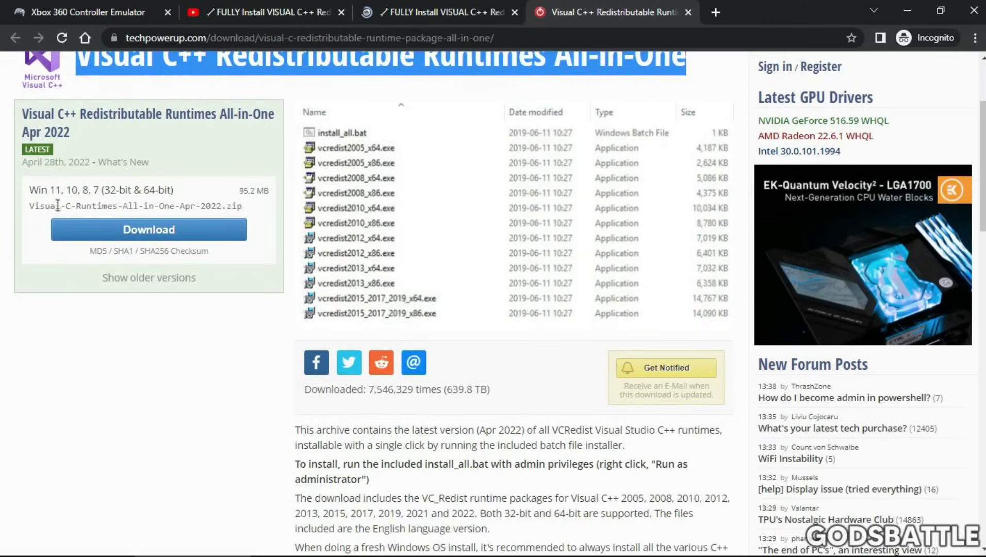
{"action": "scroll", "coordinate": [447, 231], "scroll_direction": "down", "scroll_amount": 2}
{"action": "scroll", "coordinate": [509, 253], "scroll_direction": "up", "scroll_amount": 3}
{"action": "left_click", "coordinate": [124, 230]}
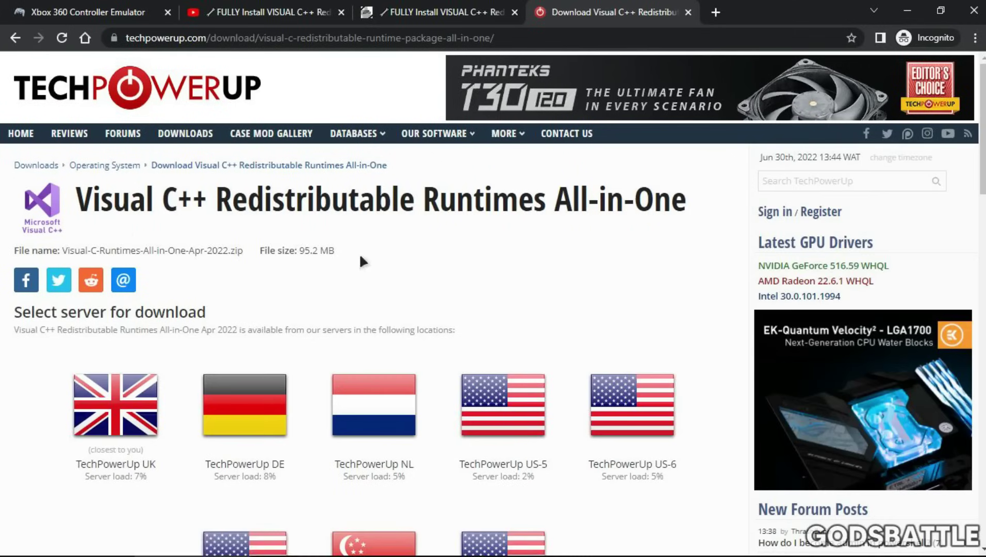
{"action": "scroll", "coordinate": [363, 262], "scroll_direction": "down", "scroll_amount": 3}
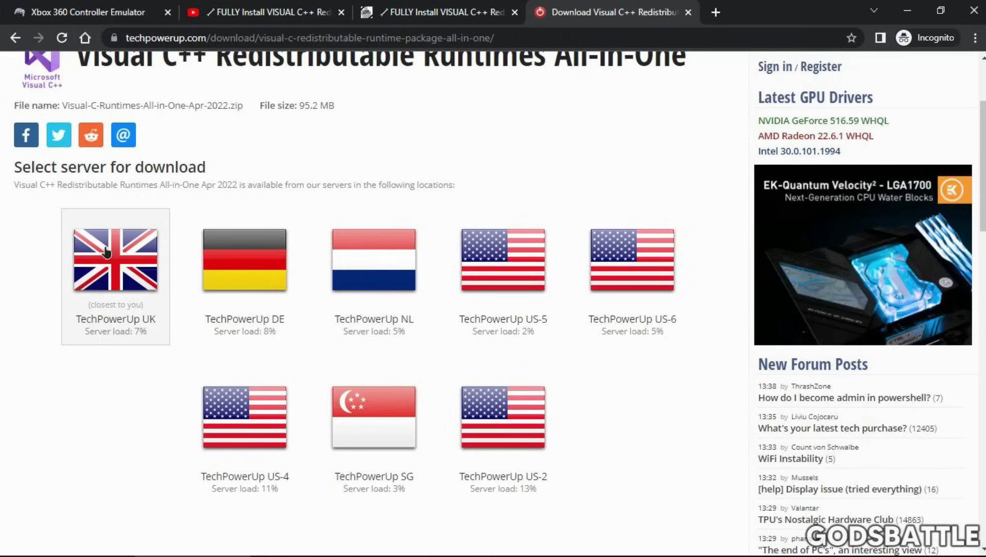
{"action": "left_click", "coordinate": [118, 282]}
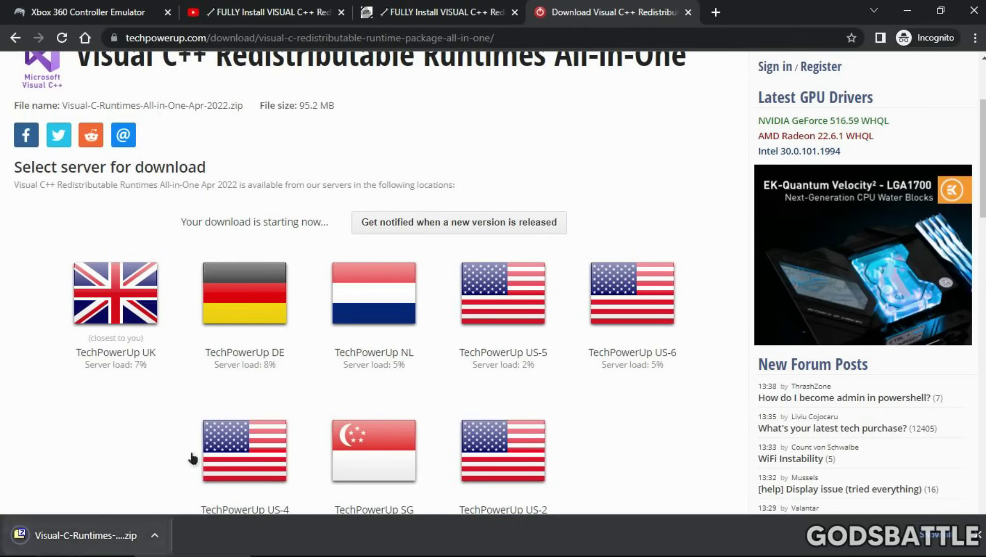
{"action": "left_click", "coordinate": [941, 10]}
Drag the Visual C++ runtimes zip onto the desktop next to x360ce.exe
{"action": "left_click_drag", "start_coordinate": [556, 518], "coordinate": [412, 383]}
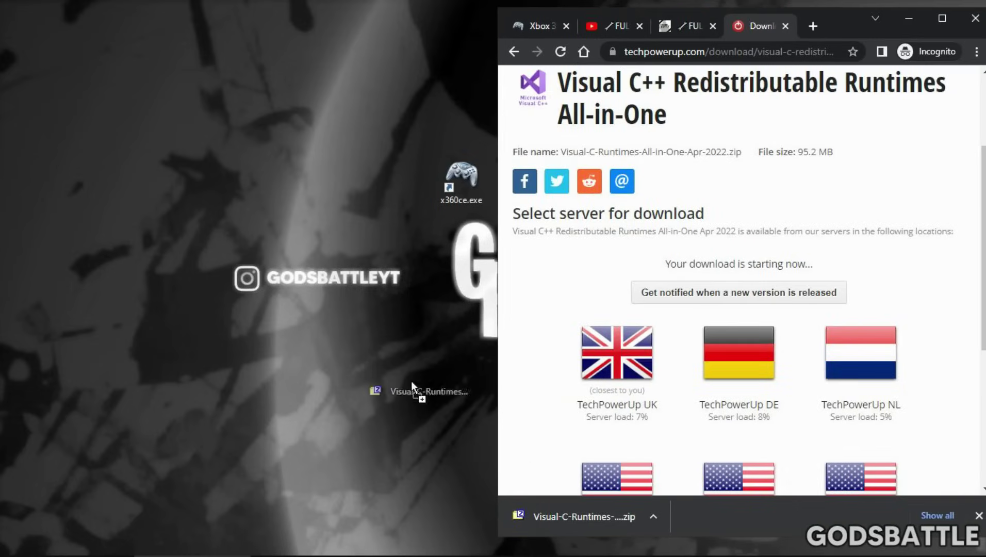
{"action": "left_click_drag", "start_coordinate": [319, 191], "coordinate": [317, 184]}
{"action": "left_click_drag", "start_coordinate": [316, 184], "coordinate": [317, 183]}
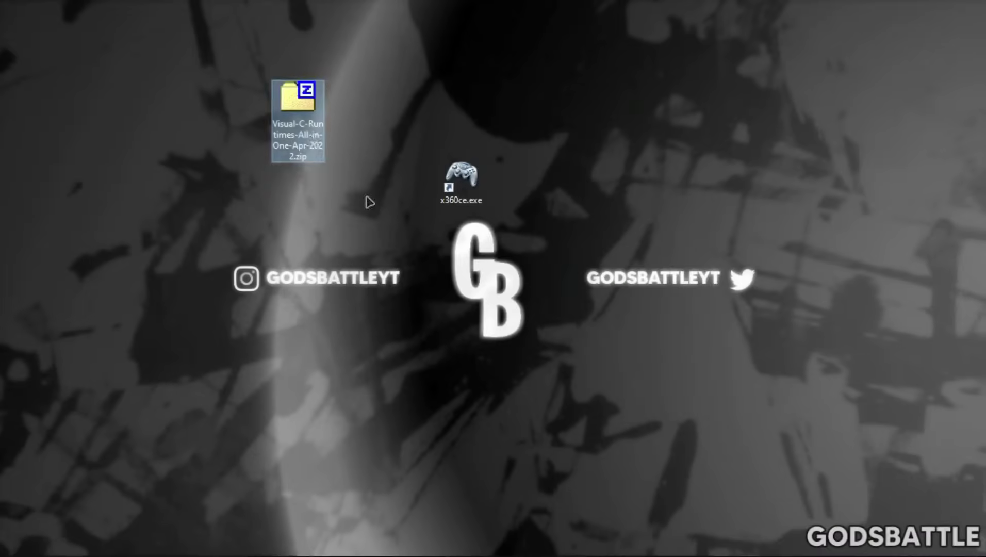
{"action": "left_click", "coordinate": [312, 135]}
{"action": "left_click_drag", "start_coordinate": [313, 135], "coordinate": [531, 206]}
Extract the runtimes zip with 7-Zip into its own folder and open it
{"action": "right_click", "coordinate": [535, 184]}
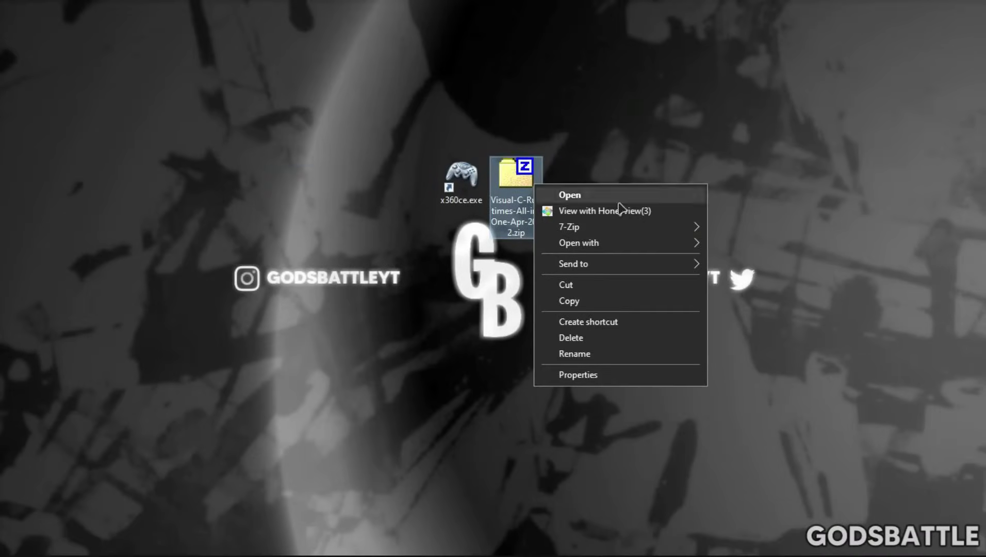
{"action": "mouse_move", "coordinate": [625, 229]}
{"action": "left_click", "coordinate": [369, 242]}
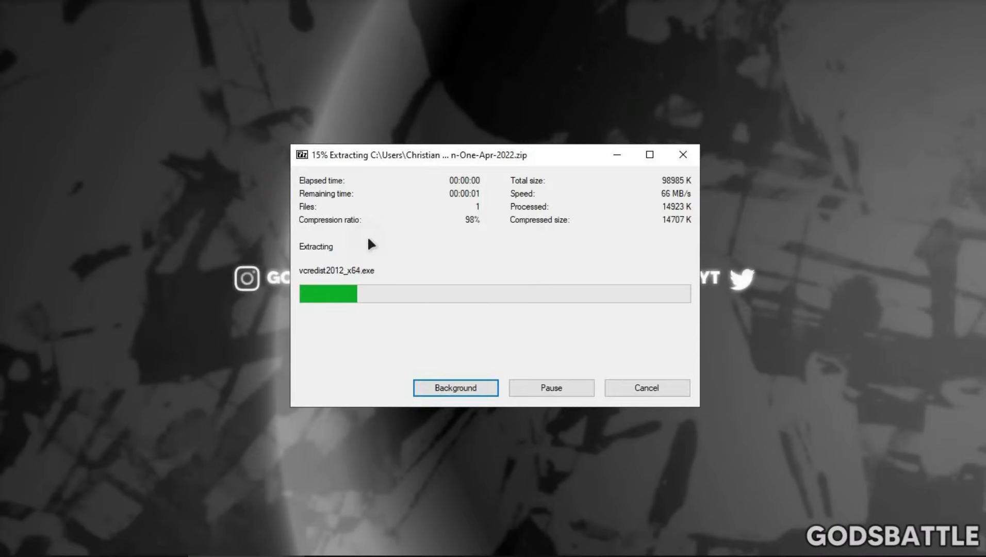
{"action": "left_click_drag", "start_coordinate": [37, 48], "coordinate": [587, 199]}
{"action": "right_click", "coordinate": [576, 187]}
{"action": "left_click", "coordinate": [624, 192]}
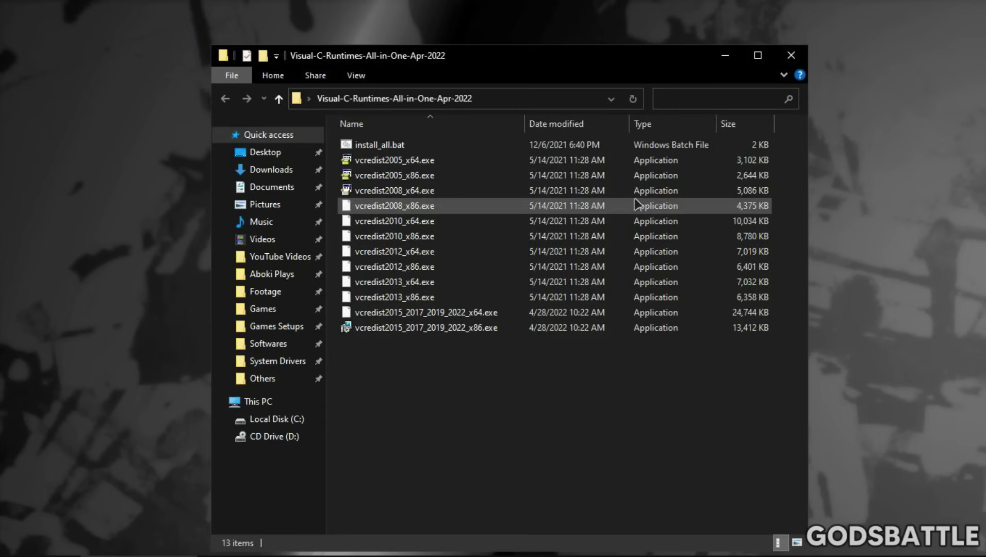
Run install_all.bat as administrator, dismissing already-installed errors and declining restart prompts
{"action": "mouse_move", "coordinate": [388, 361]}
{"action": "left_mouse_down"}
{"action": "mouse_move", "coordinate": [356, 322]}
{"action": "mouse_move", "coordinate": [371, 154]}
{"action": "mouse_move", "coordinate": [384, 359]}
{"action": "left_mouse_up"}
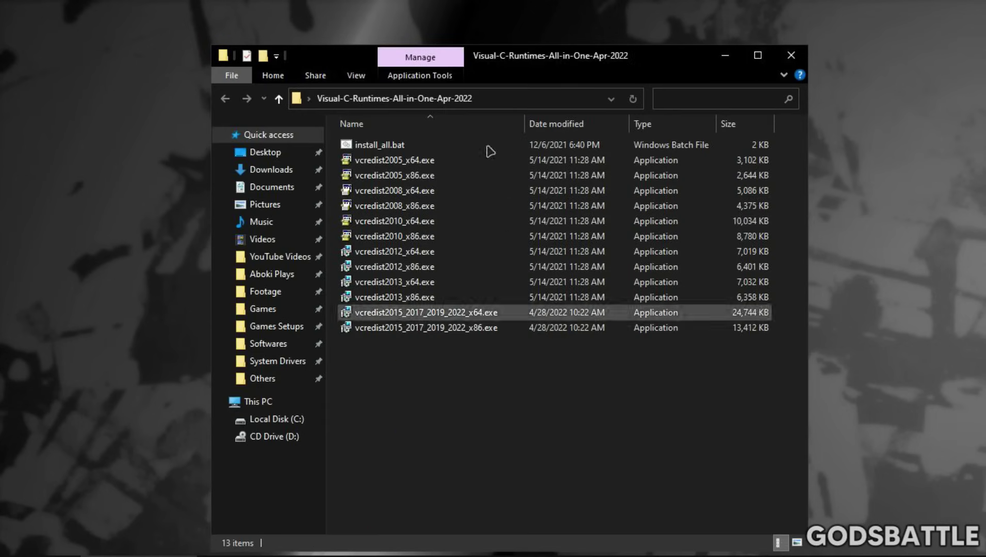
{"action": "right_click", "coordinate": [368, 145]}
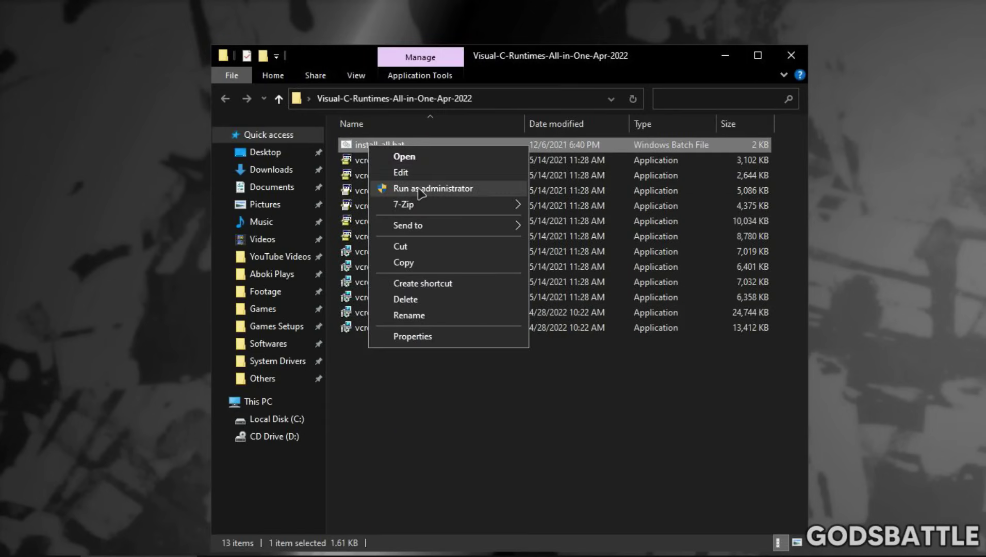
{"action": "left_click", "coordinate": [506, 191]}
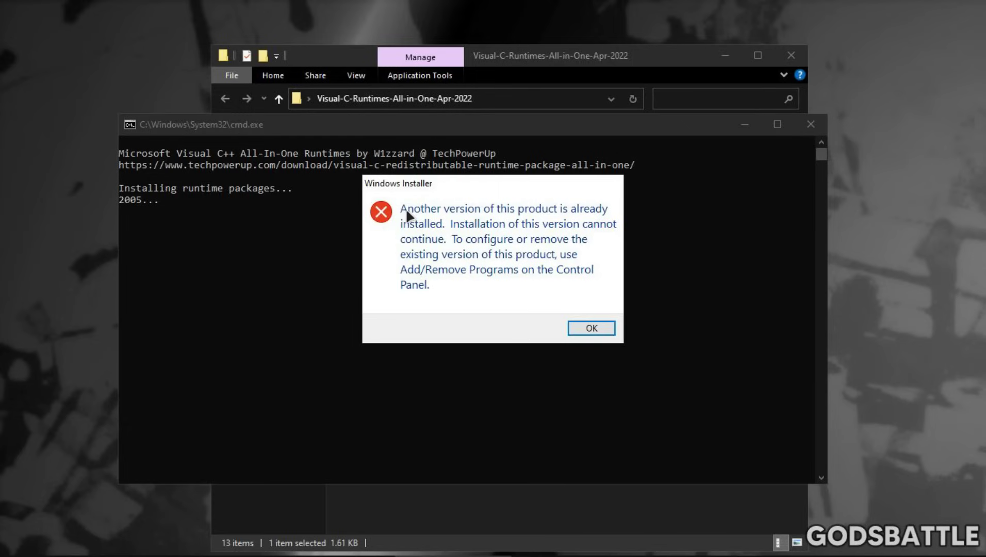
{"action": "left_click", "coordinate": [583, 323]}
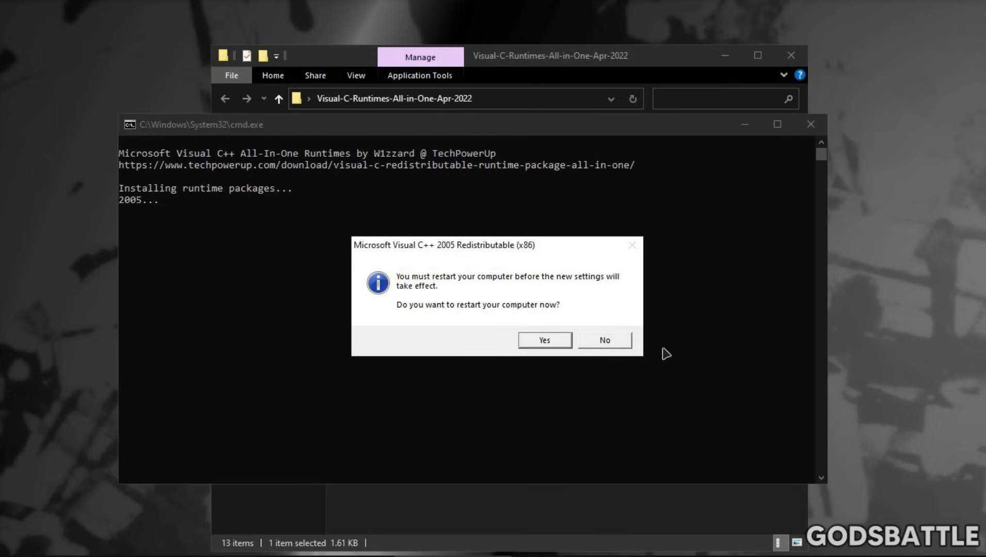
{"action": "left_click", "coordinate": [619, 342]}
{"action": "left_click", "coordinate": [594, 330]}
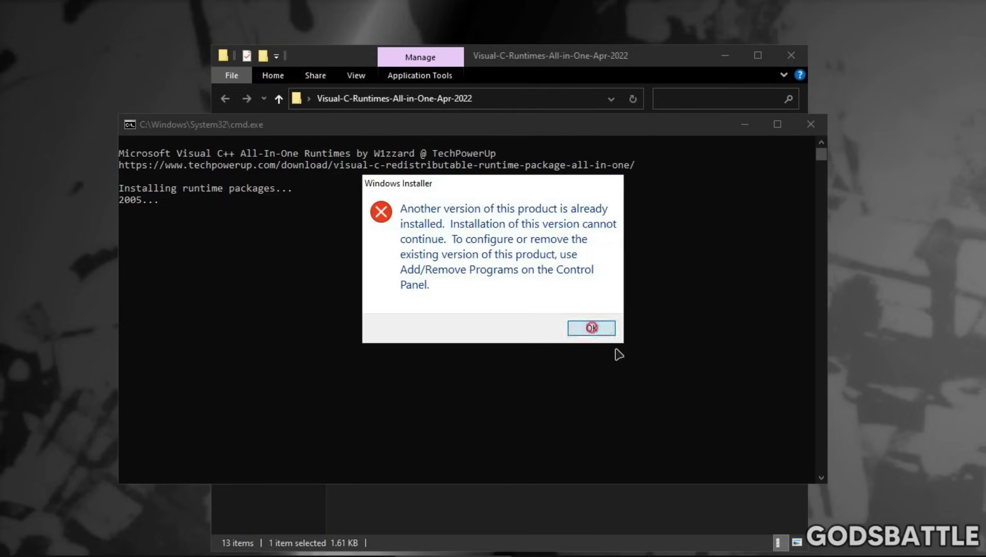
{"action": "left_click", "coordinate": [604, 340]}
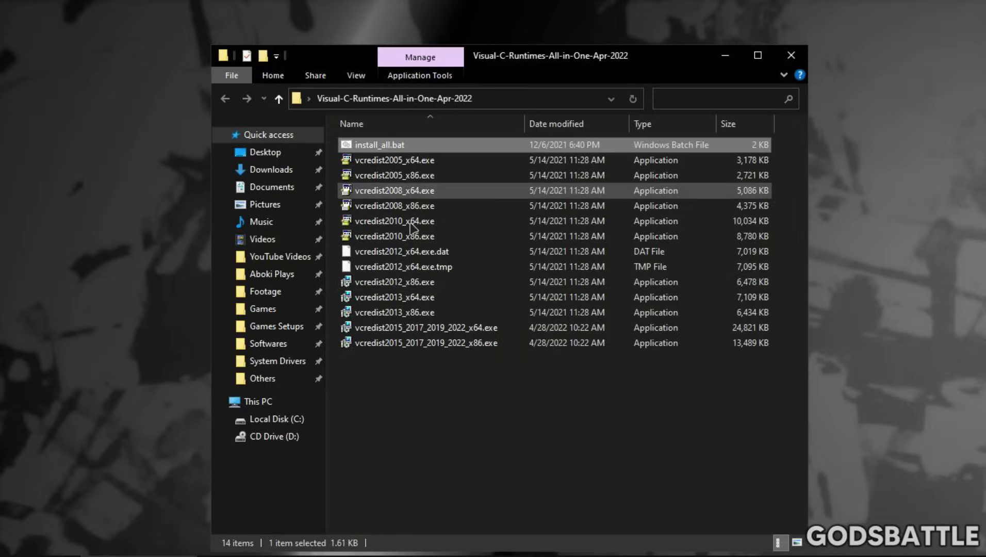
{"action": "left_click_drag", "start_coordinate": [489, 387], "coordinate": [465, 273]}
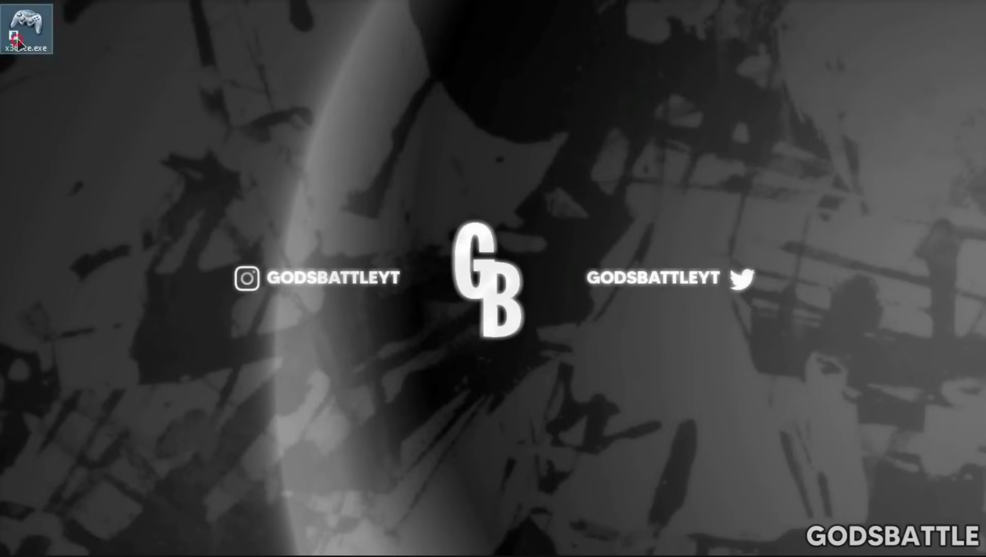
Move the x360ce.exe shortcut onto the desktop and run it as administrator
{"action": "left_click_drag", "start_coordinate": [386, 157], "coordinate": [443, 192]}
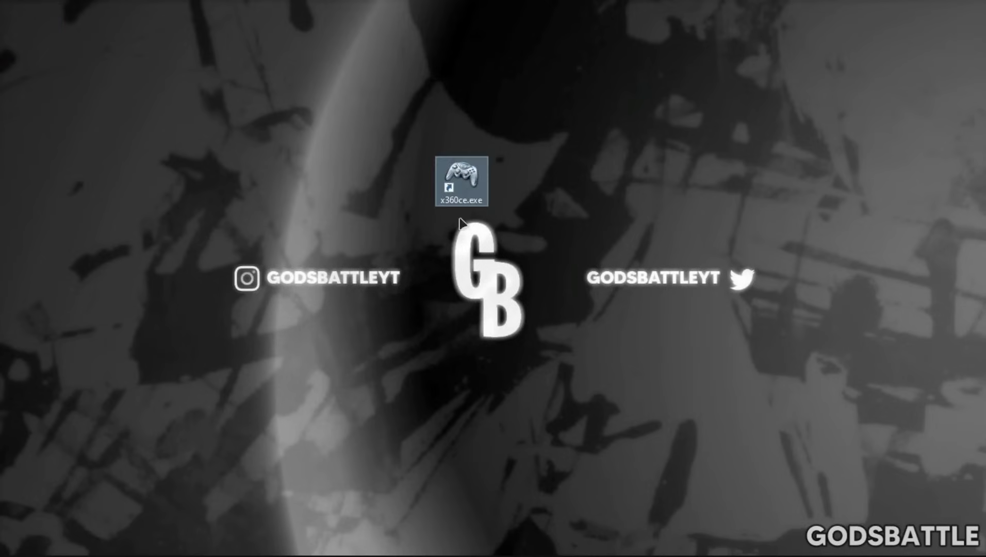
{"action": "right_click", "coordinate": [479, 174]}
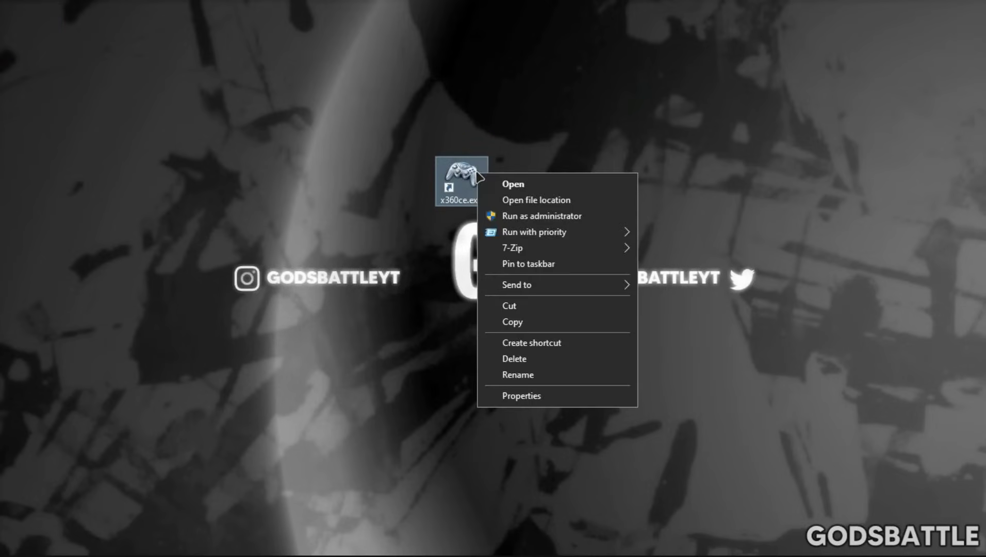
{"action": "left_click", "coordinate": [541, 223]}
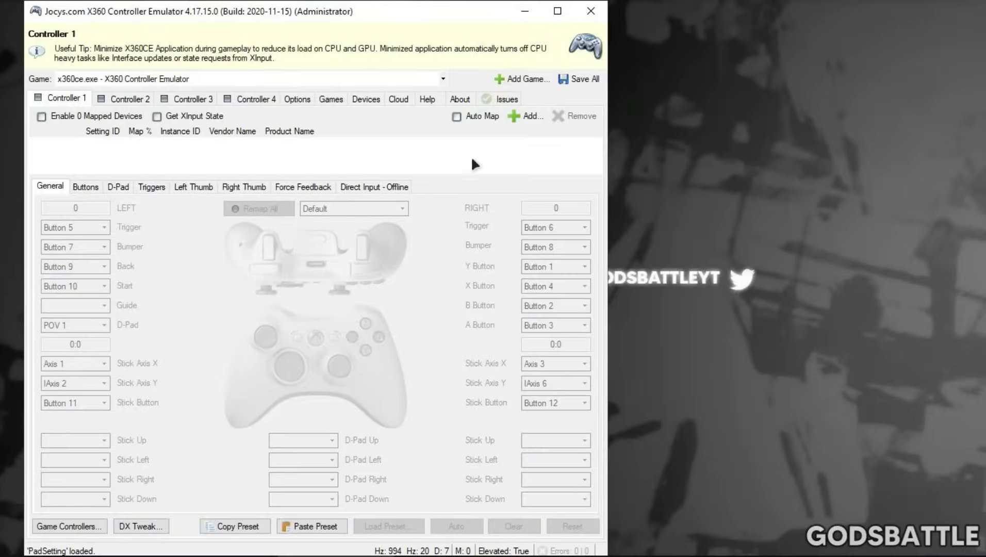
Confirm the Issues check shows 'All OK', maximize x360ce, and return to Controller 1
{"action": "left_click", "coordinate": [494, 99]}
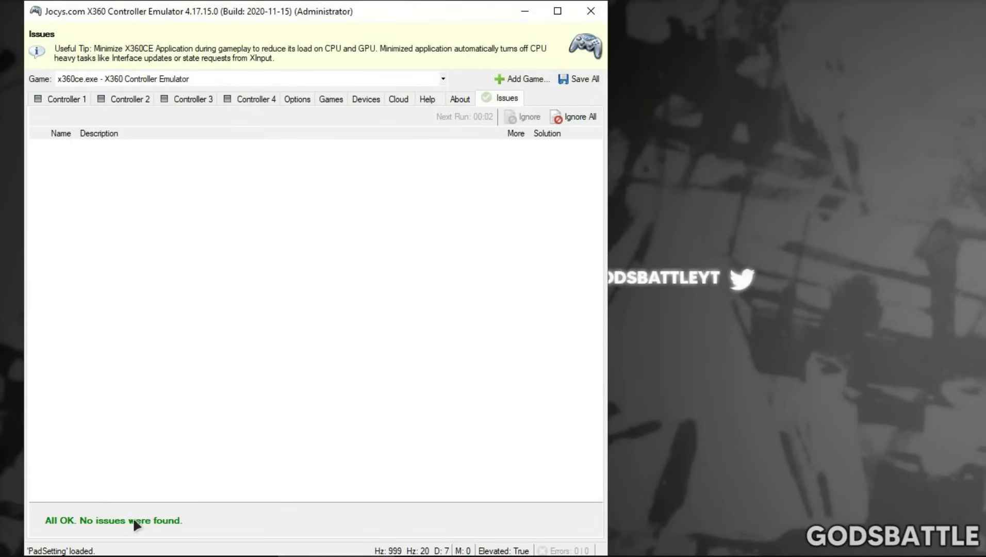
{"action": "left_click", "coordinate": [558, 11]}
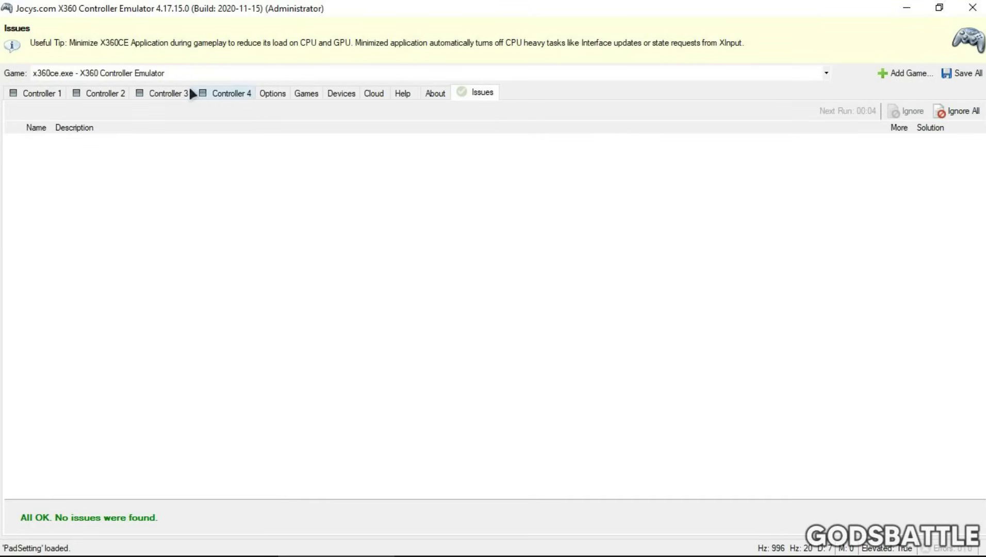
{"action": "left_click", "coordinate": [41, 93]}
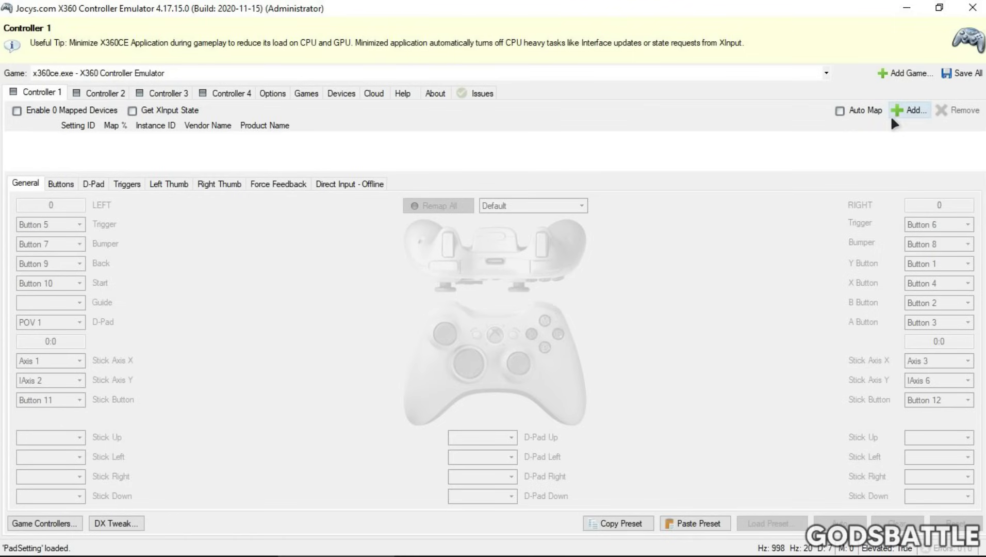
Add the USB Gamepad to Controller 1 and record its left stick as Axis 1 and IAxis 2
{"action": "left_click", "coordinate": [909, 111]}
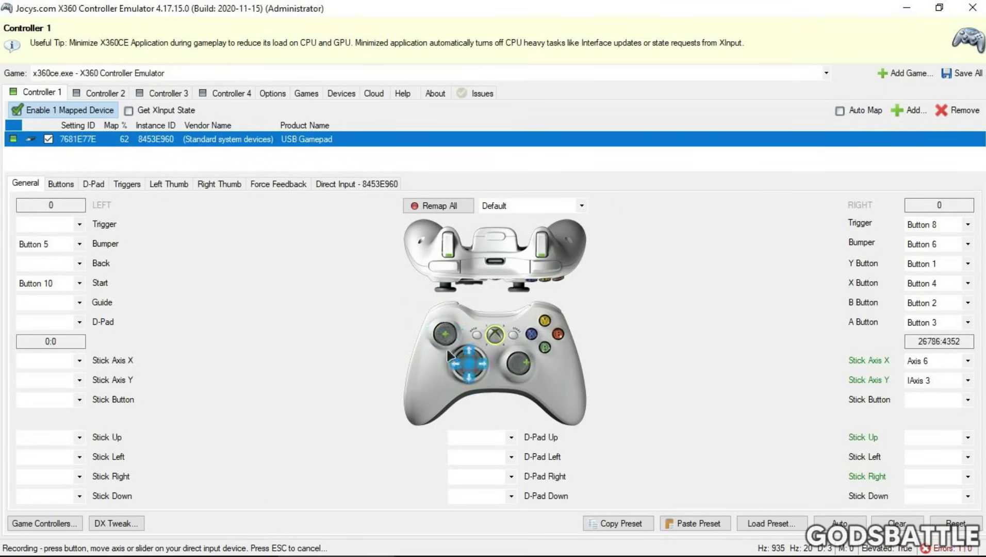
{"action": "left_click", "coordinate": [433, 335]}
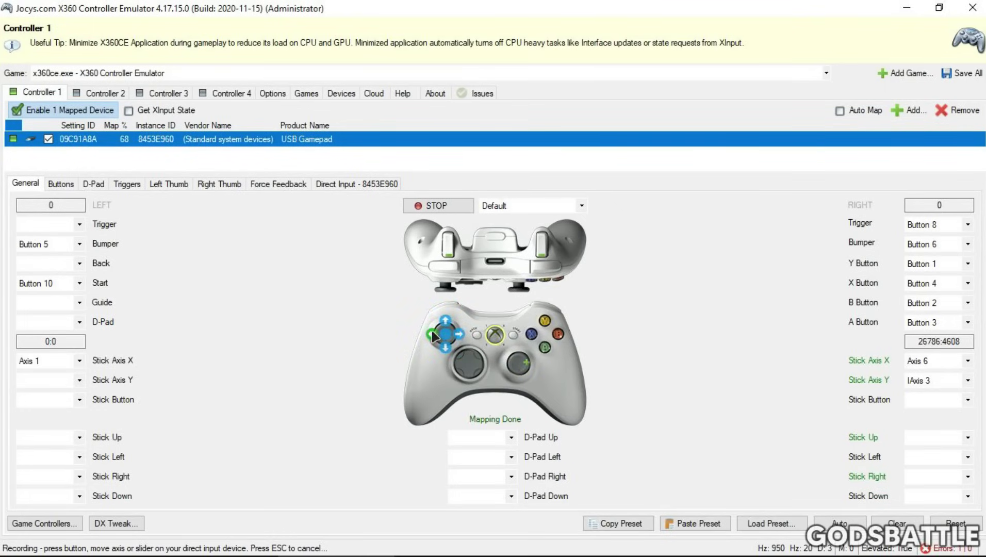
{"action": "left_click", "coordinate": [446, 324]}
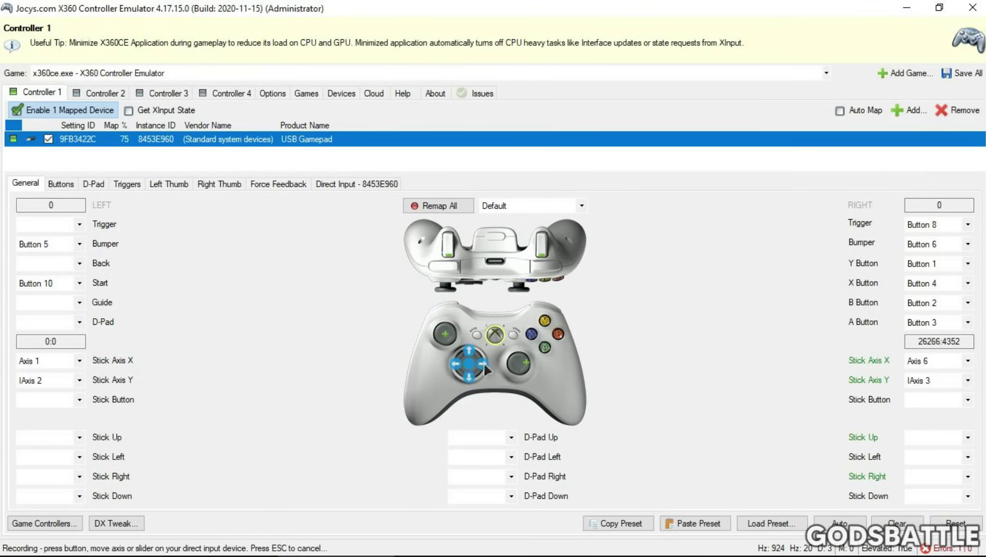
{"action": "left_click", "coordinate": [510, 368]}
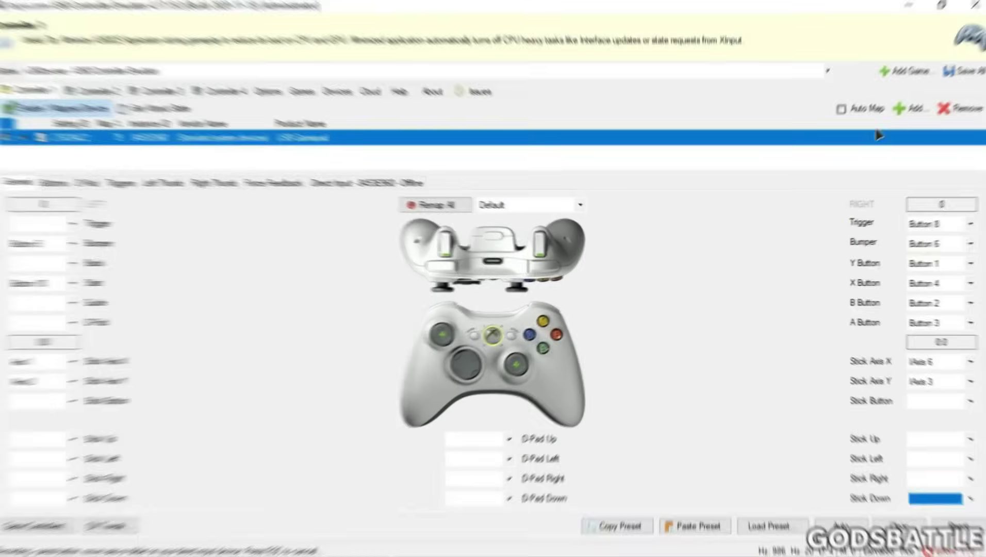
Map the DragonRise Generic USB Joystick to Controller 1 and clear all its existing assignments
{"action": "left_click", "coordinate": [912, 111]}
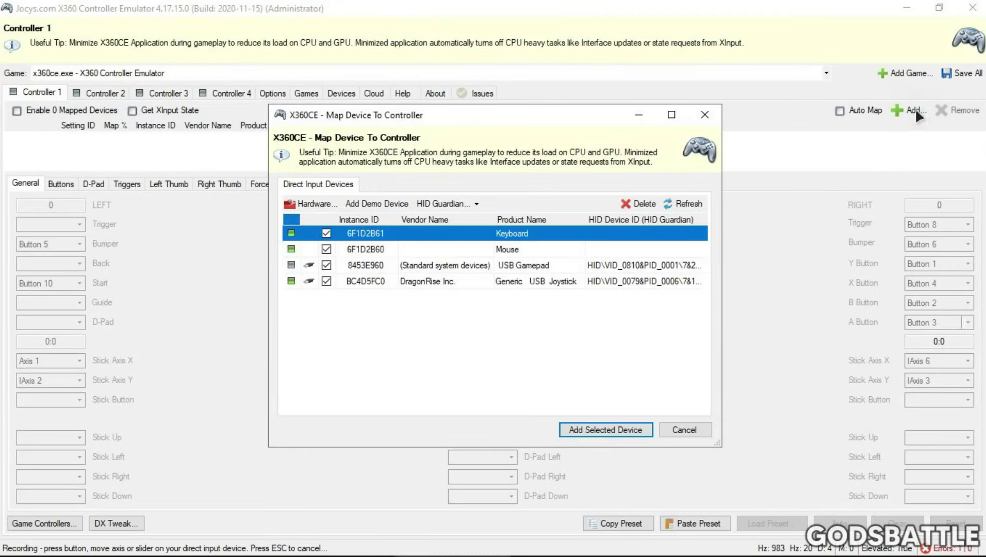
{"action": "left_click", "coordinate": [482, 281]}
{"action": "left_click", "coordinate": [589, 427]}
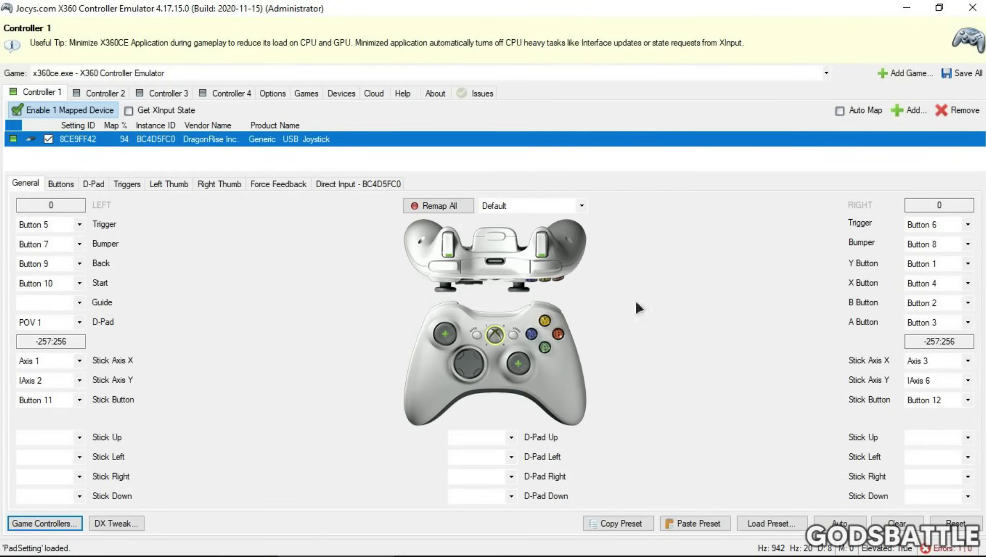
{"action": "left_click", "coordinate": [917, 522]}
{"action": "left_click", "coordinate": [508, 304]}
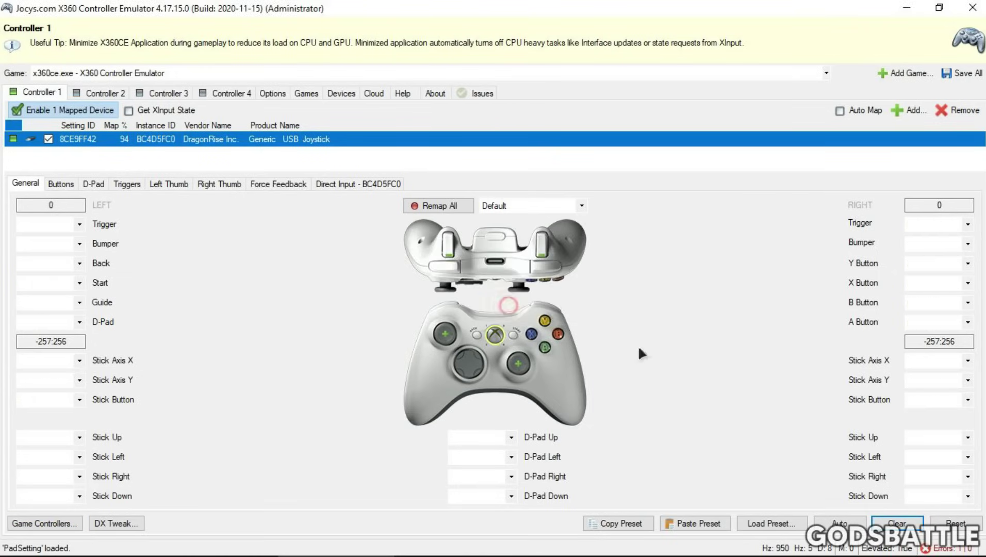
Record joystick buttons for the right stick's up and down directions
{"action": "left_click", "coordinate": [532, 365]}
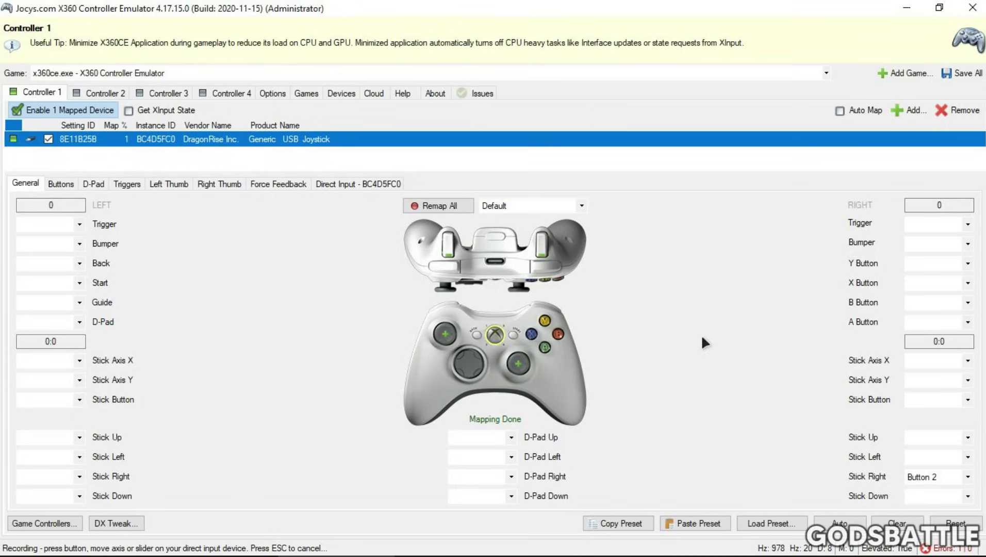
{"action": "left_click", "coordinate": [518, 354]}
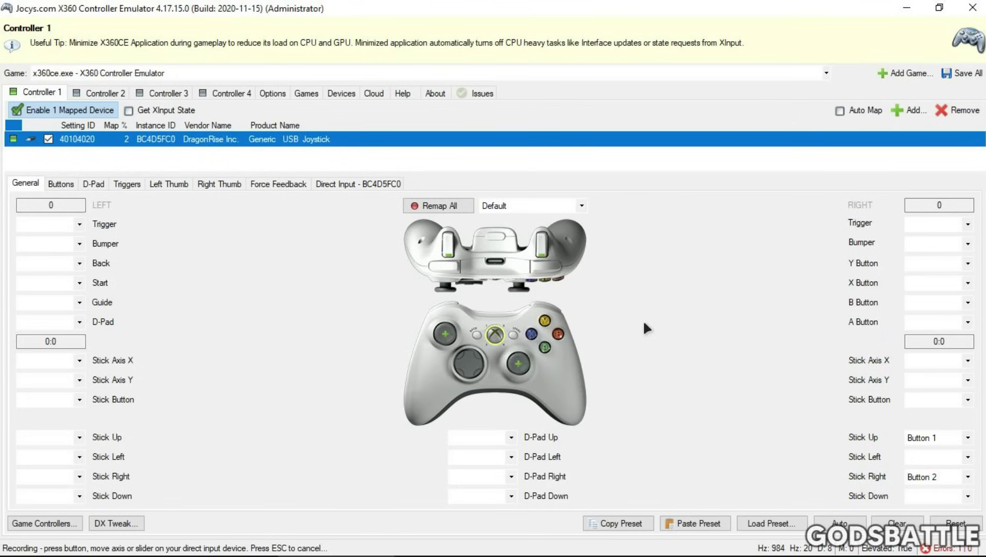
{"action": "left_click", "coordinate": [505, 362]}
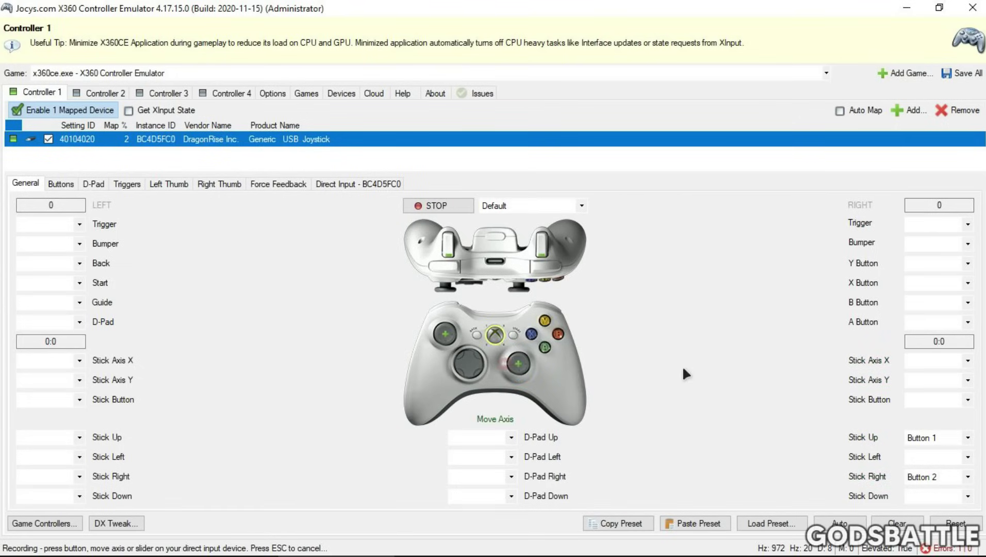
{"action": "left_click", "coordinate": [518, 376]}
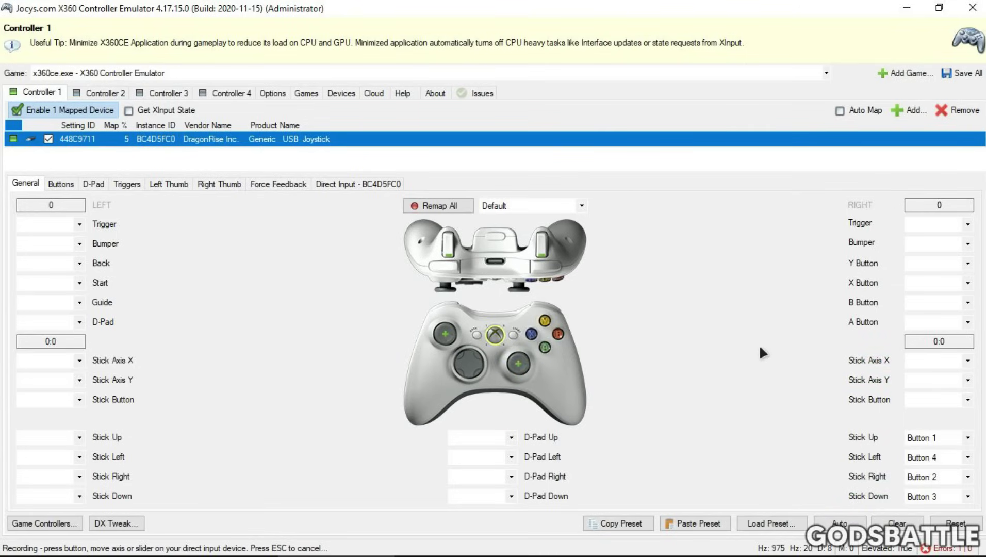
Record joystick buttons for the right stick's X-axis and Y-axis slots
{"action": "left_click", "coordinate": [968, 360]}
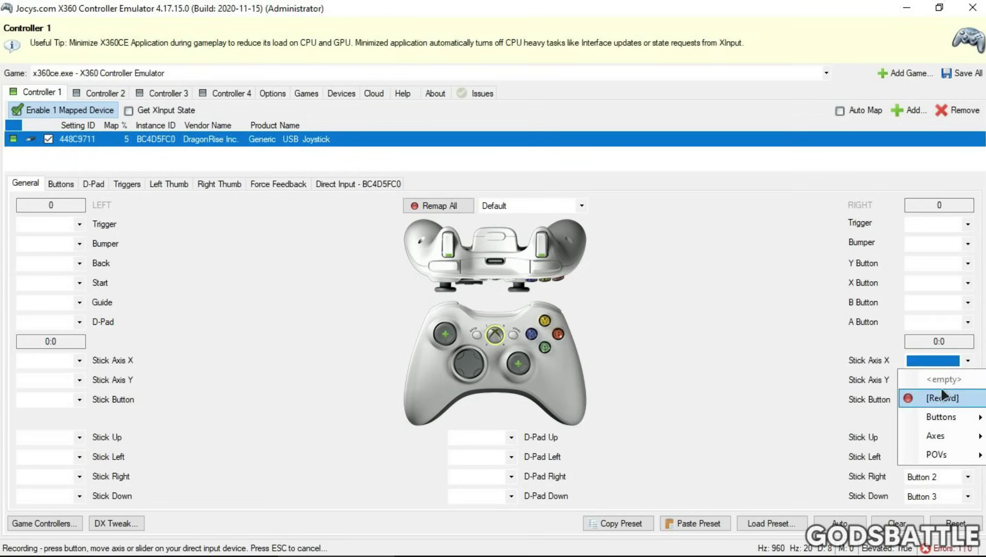
{"action": "left_click", "coordinate": [945, 395]}
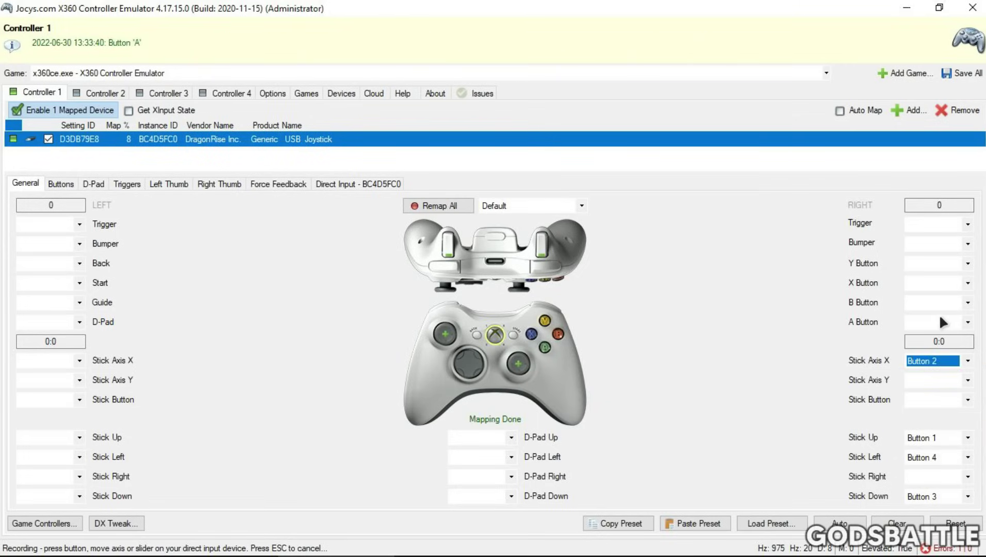
{"action": "left_click", "coordinate": [969, 380]}
{"action": "left_click", "coordinate": [948, 411]}
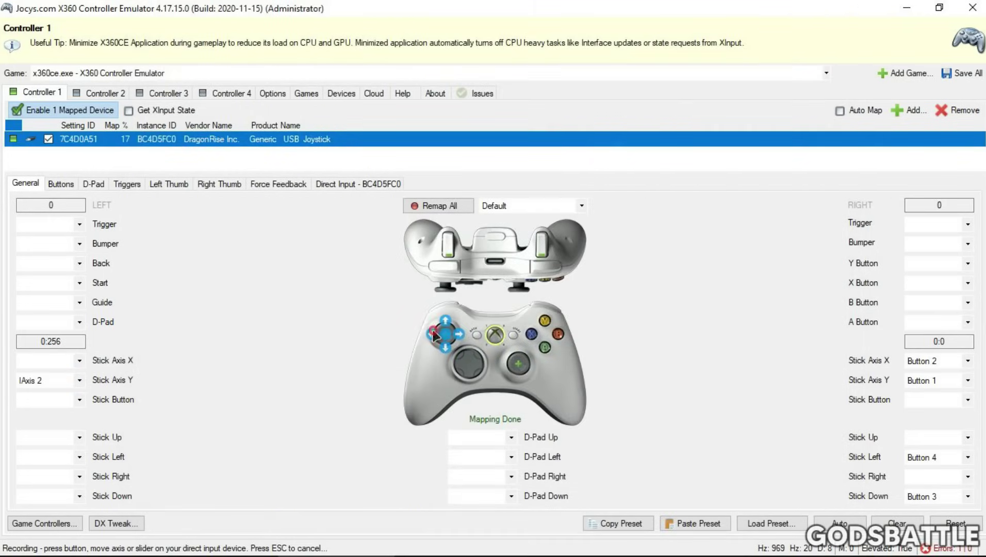
Record the left stick as Axis 1/IAxis 2 and the right stick as Axis 3/IAxis 6
{"action": "left_click", "coordinate": [436, 337]}
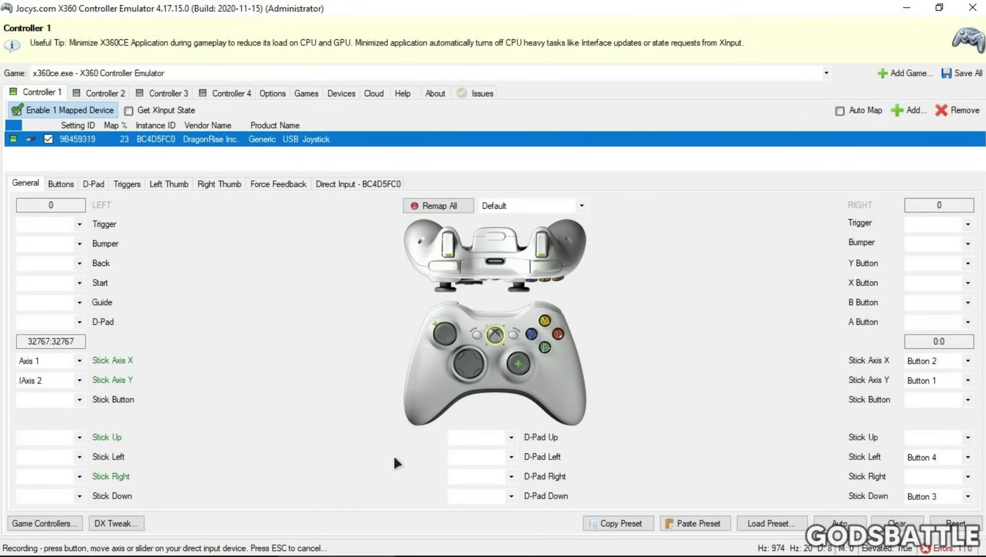
{"action": "left_click", "coordinate": [79, 437]}
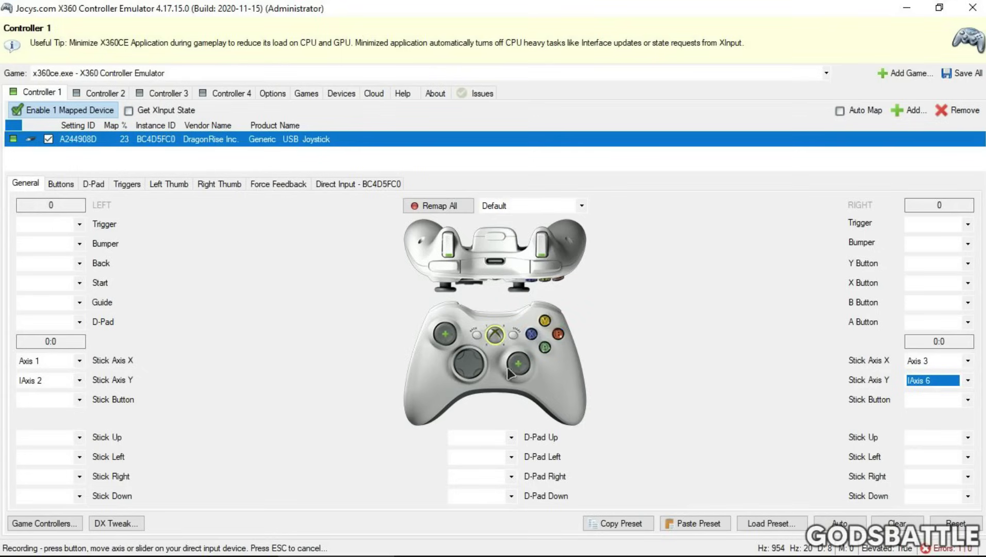
Record joystick Button 9 for Back and Button 10 for Start
{"action": "left_click", "coordinate": [477, 335]}
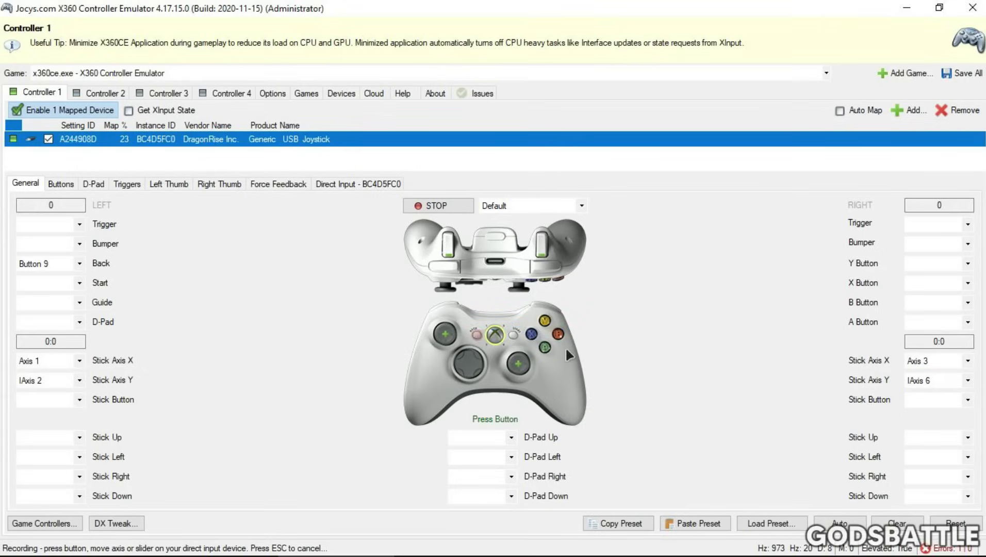
{"action": "left_click", "coordinate": [513, 337]}
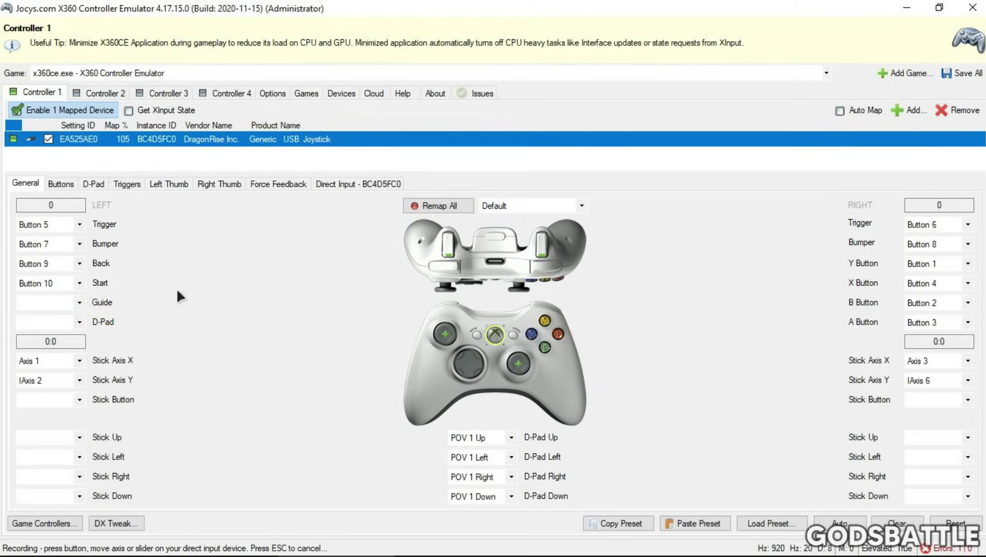
Enable force feedback for the joystick with the Constant effect type
{"action": "left_click", "coordinate": [91, 181]}
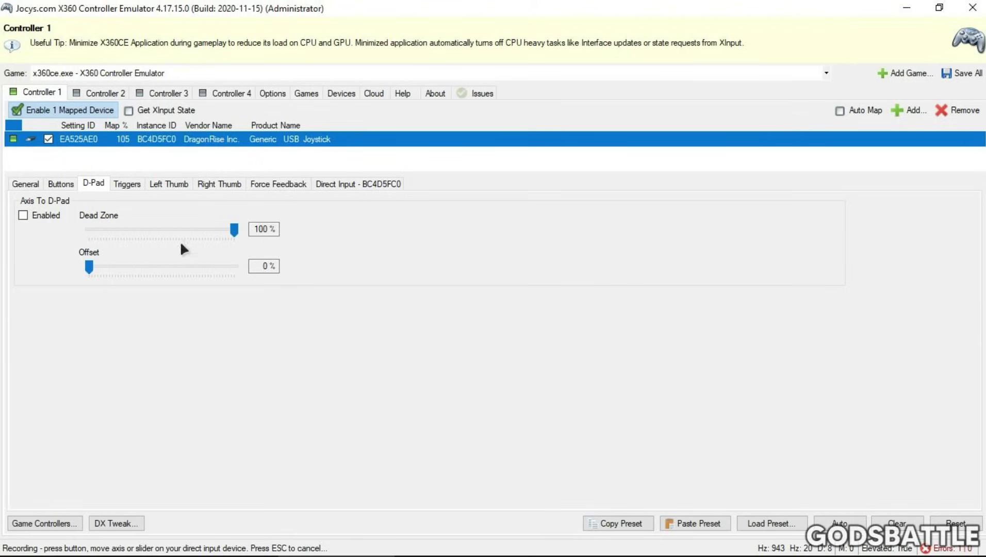
{"action": "left_click", "coordinate": [177, 185]}
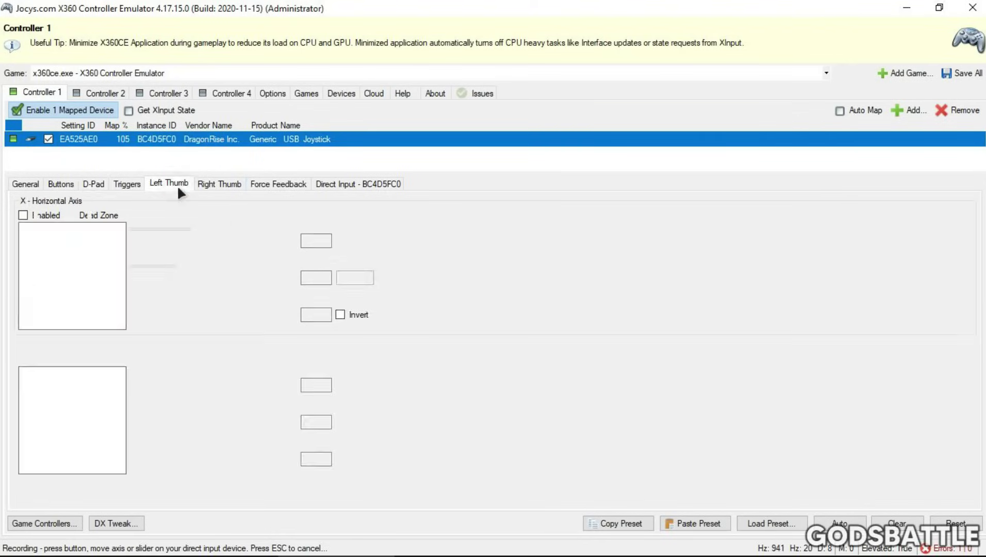
{"action": "left_click", "coordinate": [223, 185]}
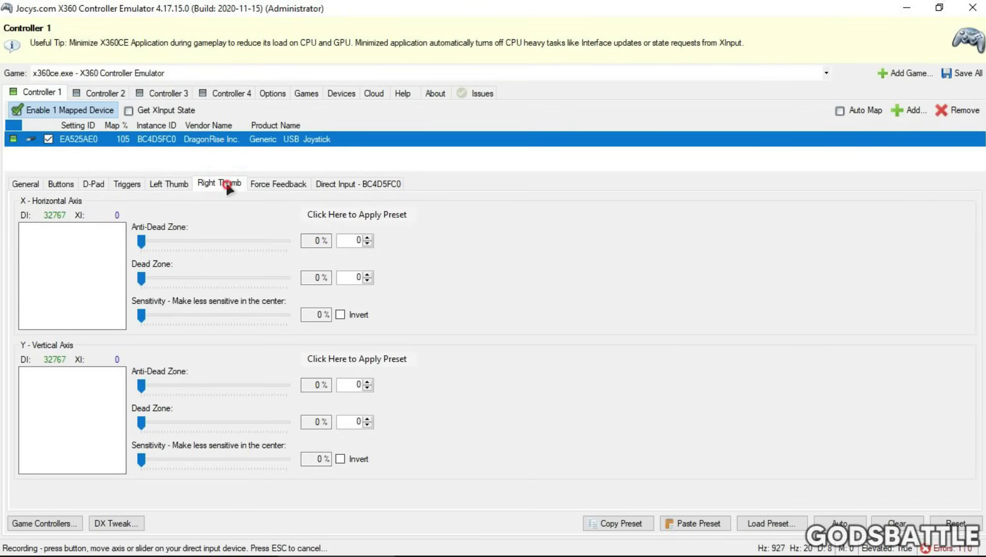
{"action": "left_click", "coordinate": [288, 183]}
{"action": "left_click", "coordinate": [41, 216]}
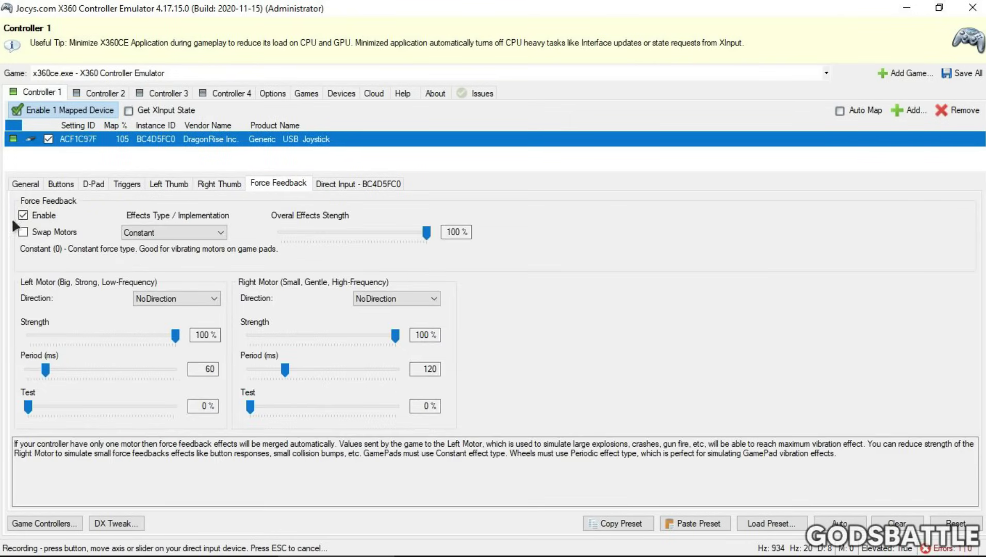
{"action": "mouse_move", "coordinate": [35, 238]}
{"action": "left_click", "coordinate": [140, 235]}
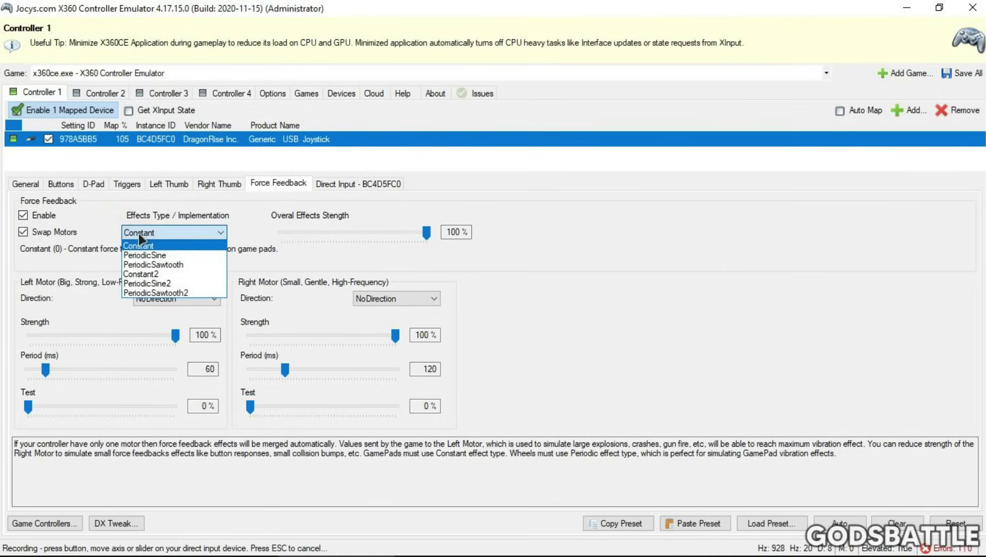
{"action": "left_click", "coordinate": [154, 246]}
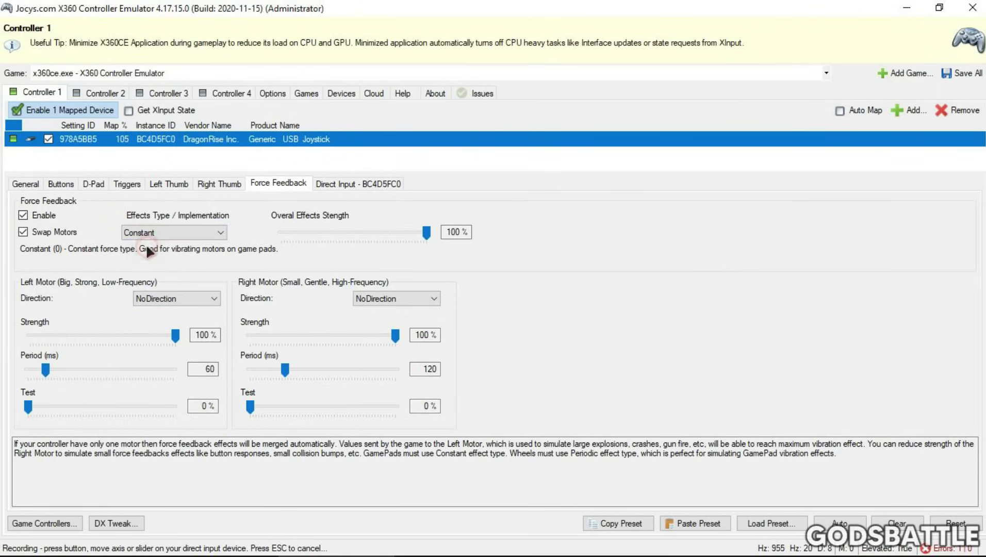
Keep NoDirection for both the left and right motor directions
{"action": "left_click", "coordinate": [135, 298]}
{"action": "left_click", "coordinate": [178, 311]}
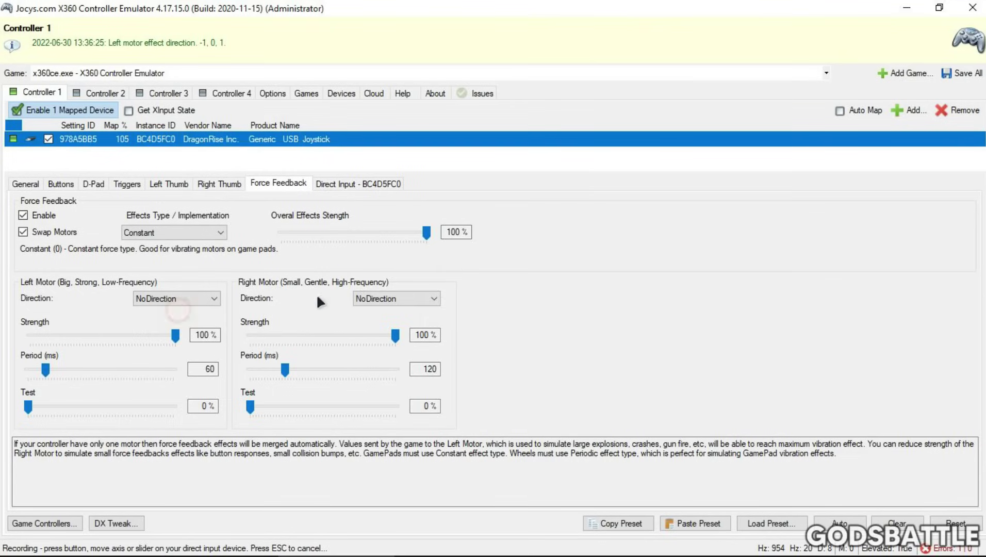
{"action": "left_click", "coordinate": [375, 298]}
{"action": "left_click", "coordinate": [387, 312]}
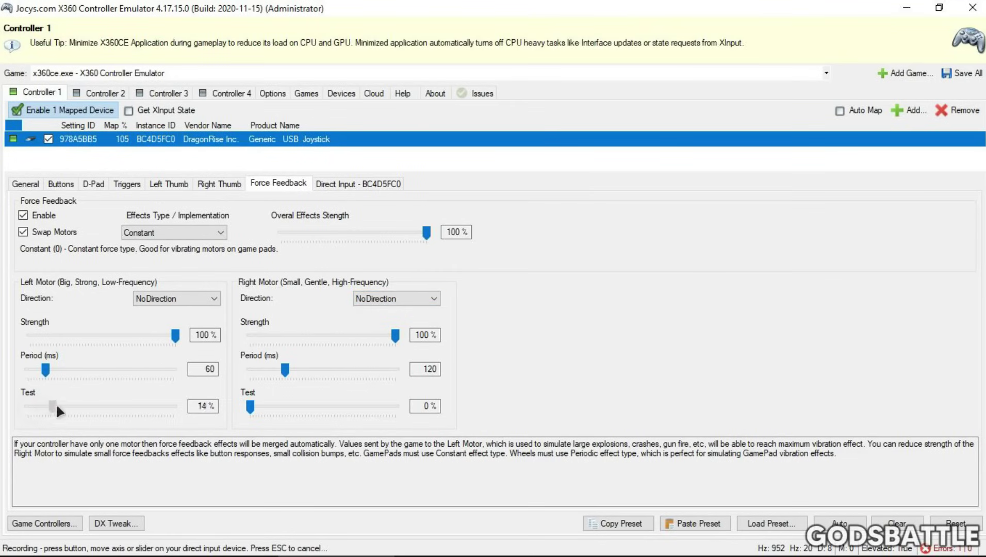
Test the motor vibration sliders, raising the right motor to 46%, then go back to General
{"action": "left_click_drag", "start_coordinate": [253, 404], "coordinate": [317, 406]}
{"action": "left_click_drag", "start_coordinate": [149, 444], "coordinate": [356, 444]}
{"action": "left_click", "coordinate": [361, 444]}
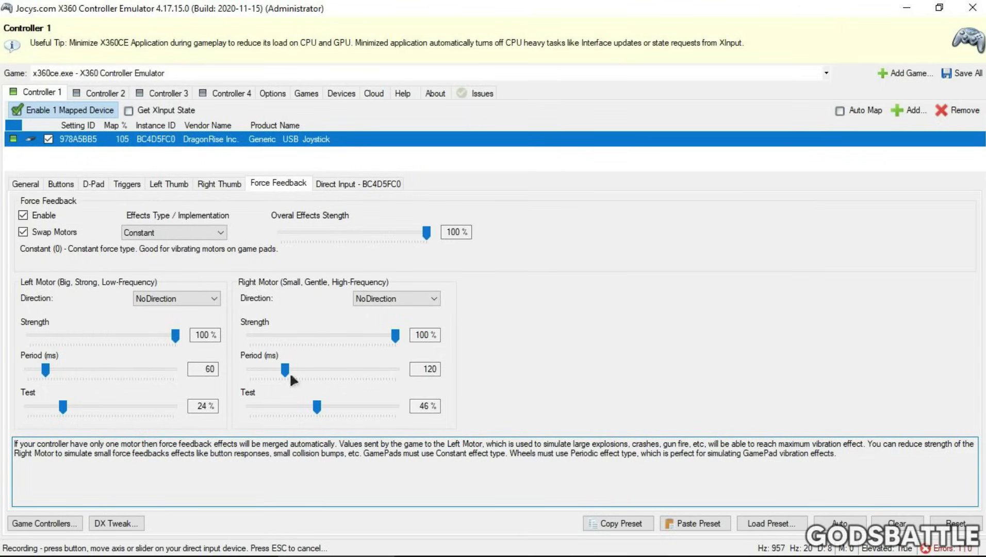
{"action": "left_click", "coordinate": [20, 185]}
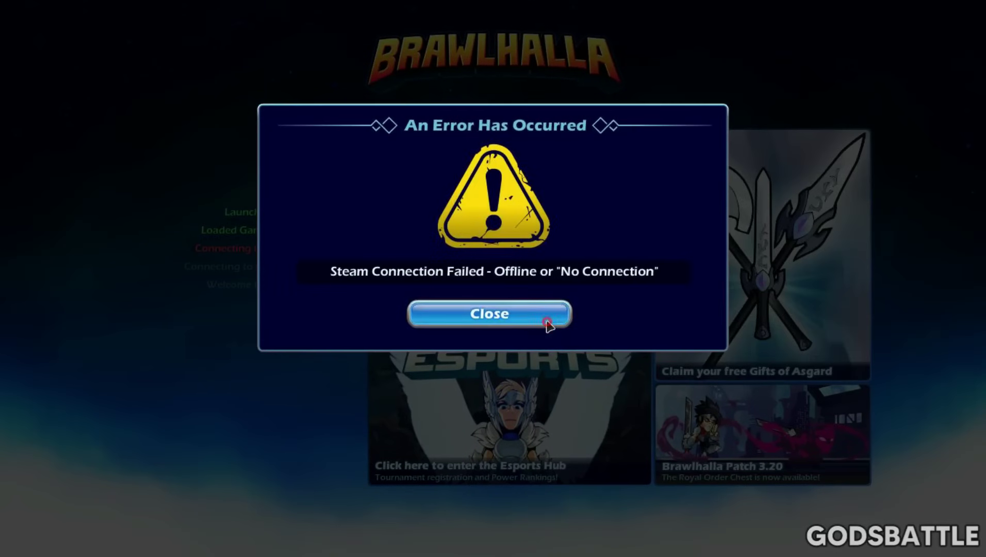
Dismiss the Steam connection error, review Brawlhalla's Controls screen, and close it
{"action": "left_click", "coordinate": [547, 325]}
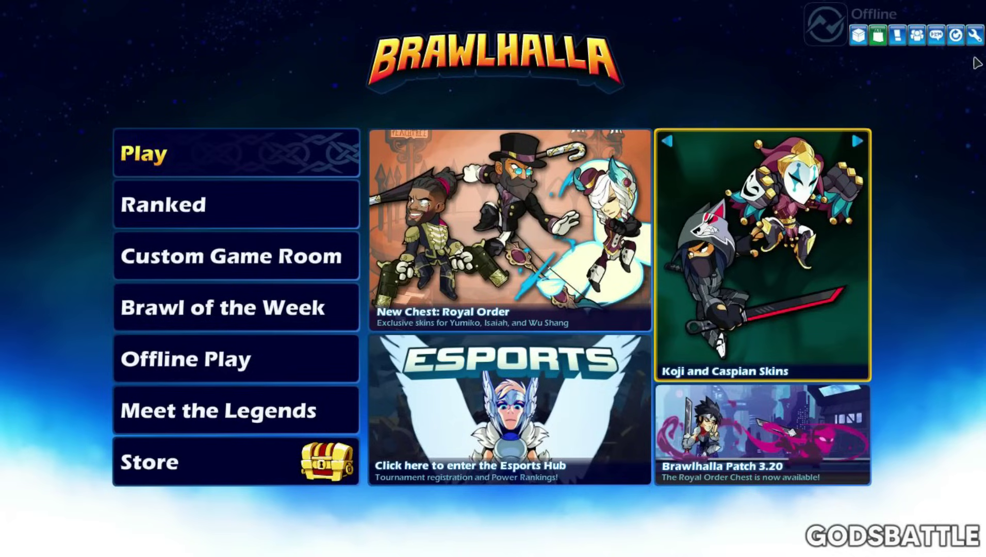
{"action": "left_click", "coordinate": [976, 36]}
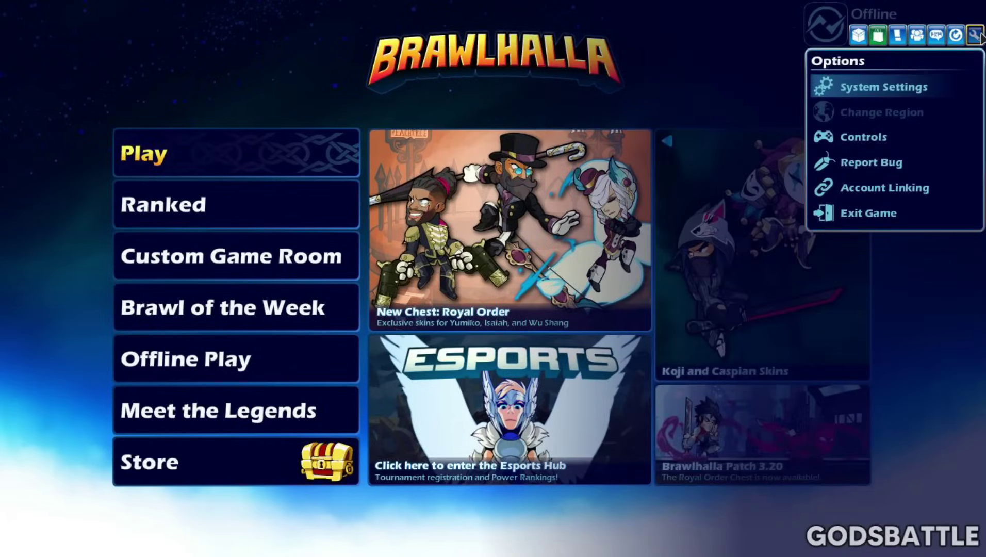
{"action": "left_click", "coordinate": [885, 143]}
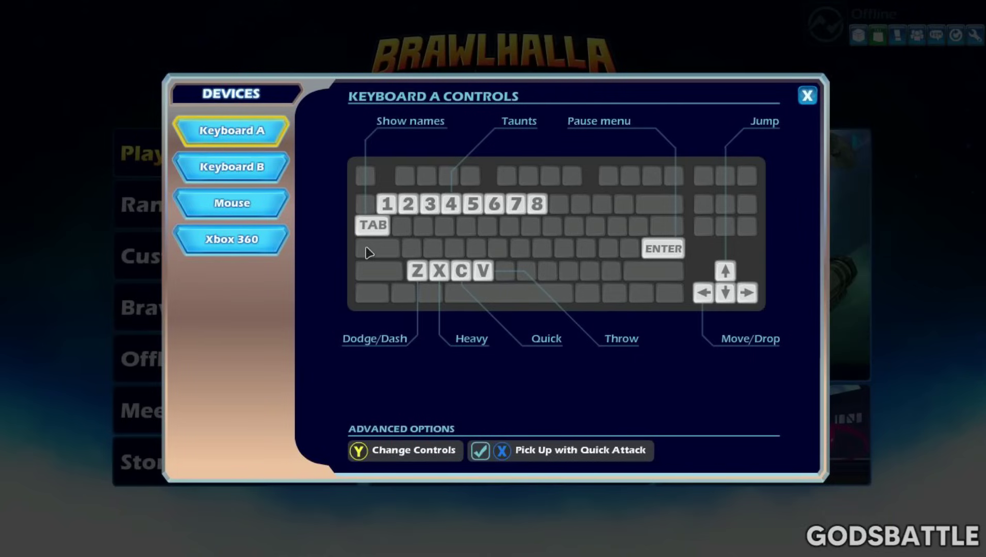
{"action": "left_click", "coordinate": [807, 95]}
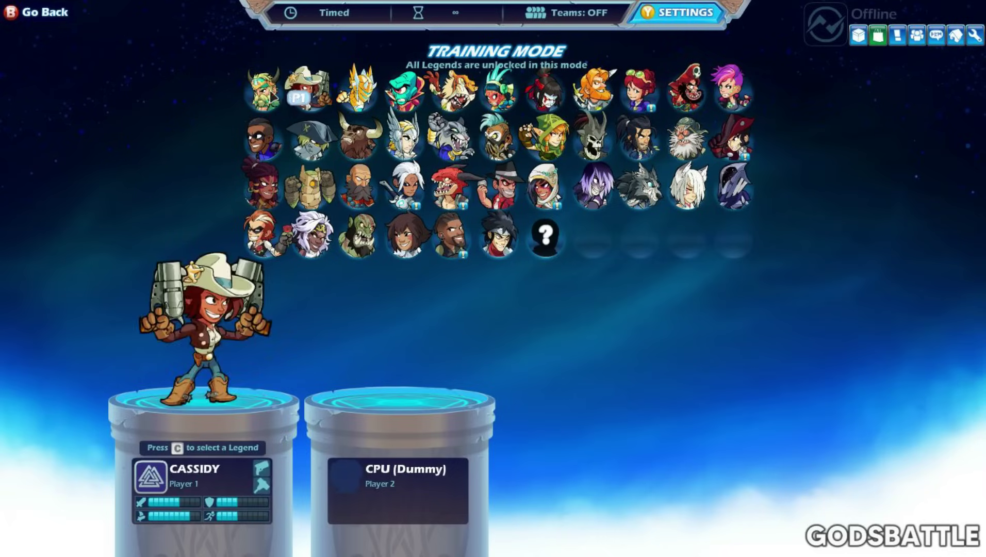
Start a Training match as Bödvar on a random map and set Display Mode to Windowed
{"action": "key", "text": "c"}
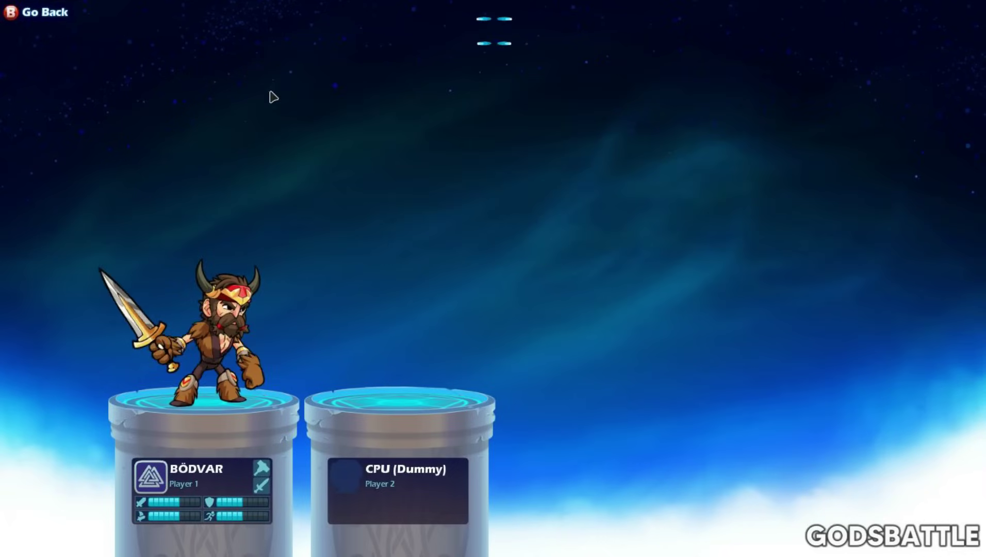
{"action": "key", "text": "c"}
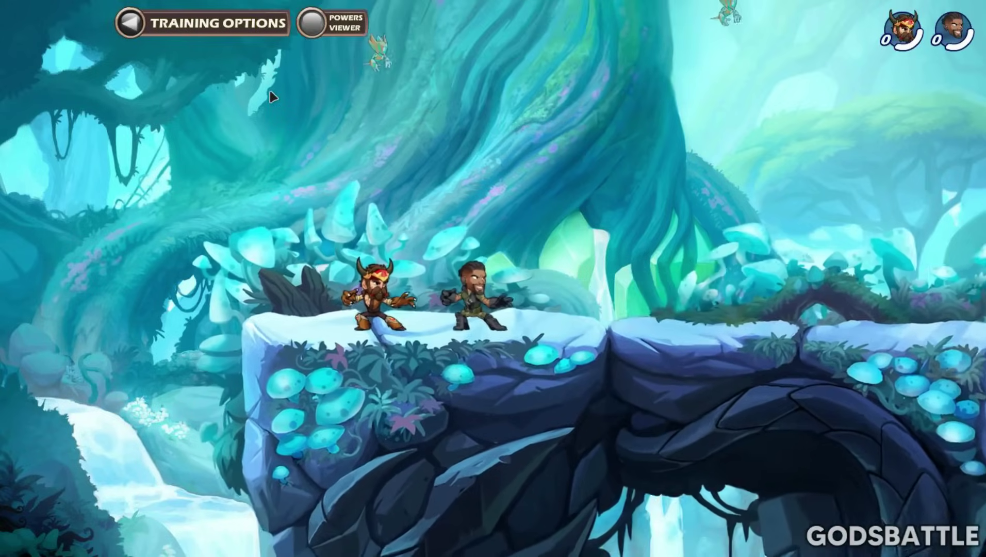
{"action": "key", "text": "Escape"}
{"action": "key", "text": "Down"}
{"action": "key", "text": "Down"}
{"action": "key", "text": "Down"}
{"action": "key", "text": "Down"}
{"action": "key", "text": "Up"}
{"action": "key", "text": "Left"}
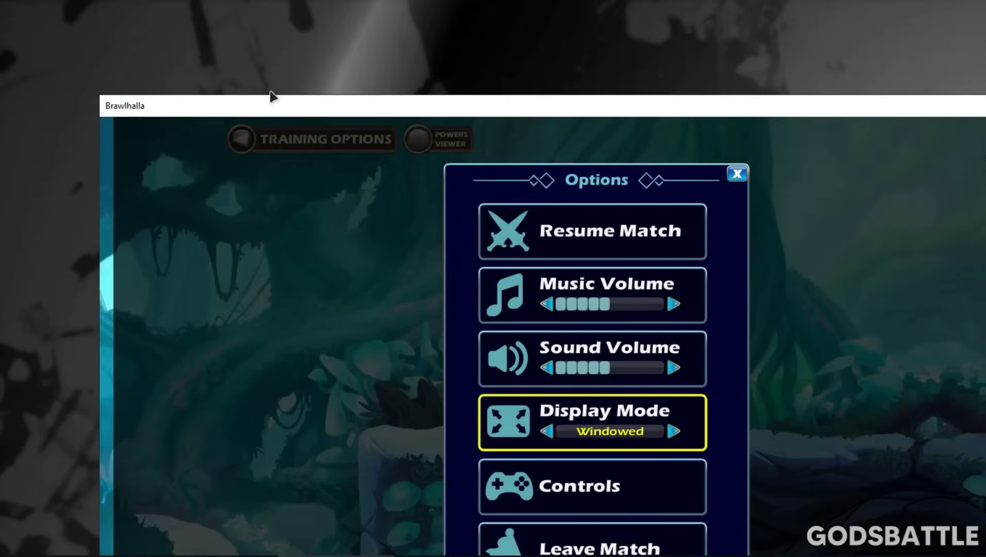